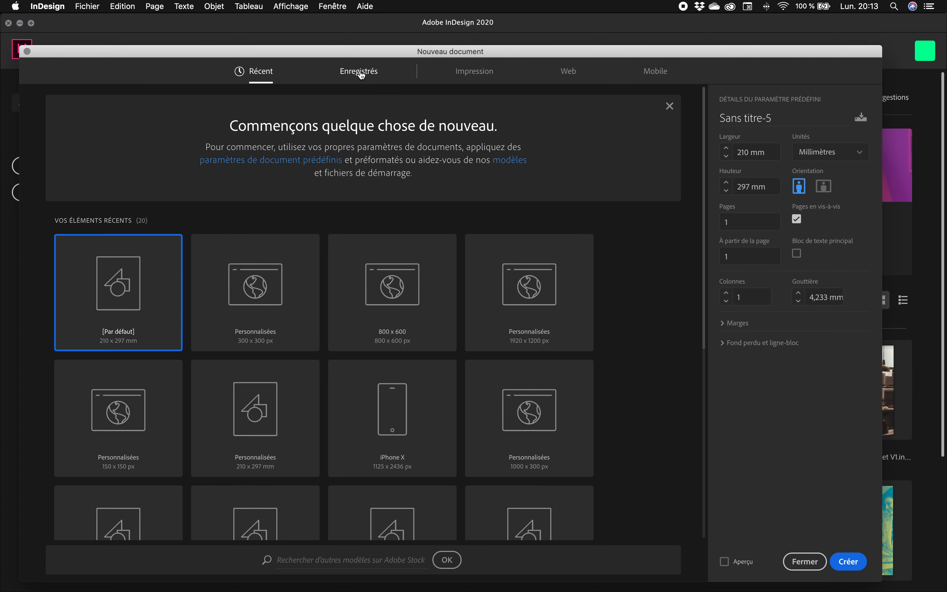
# Show the saved document presets and select Format carré 20x20 to view its settings
pyautogui.click(350, 70)
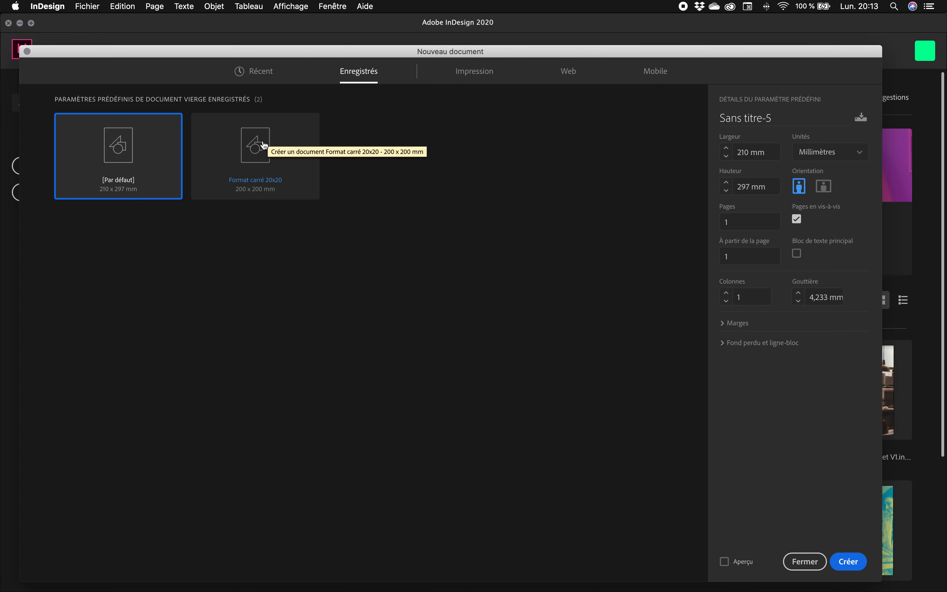
pyautogui.click(256, 156)
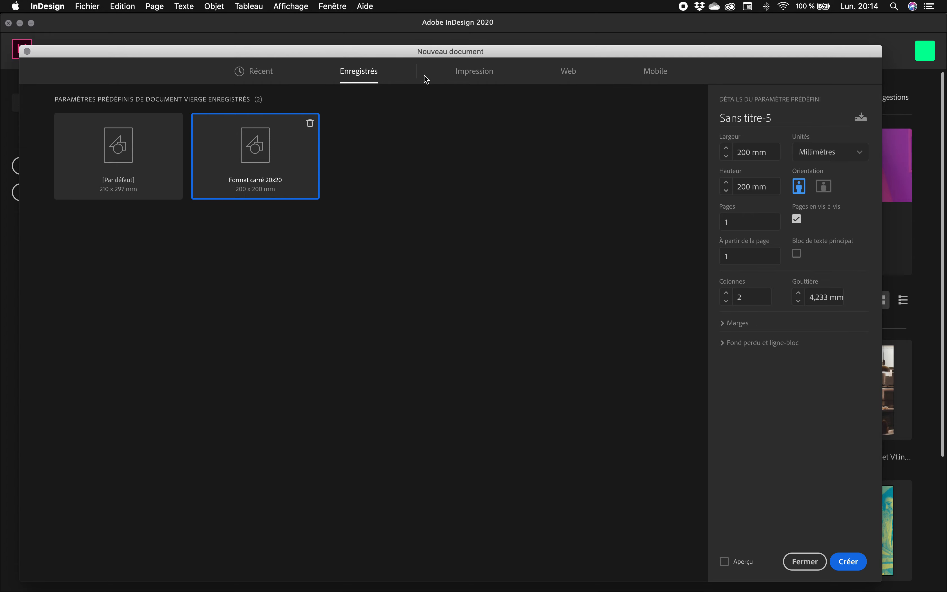
# Show all print presets and compare the page sizes of A3, A4, Demi-lettre, Lettre, Légal and Tabloïd
pyautogui.click(469, 78)
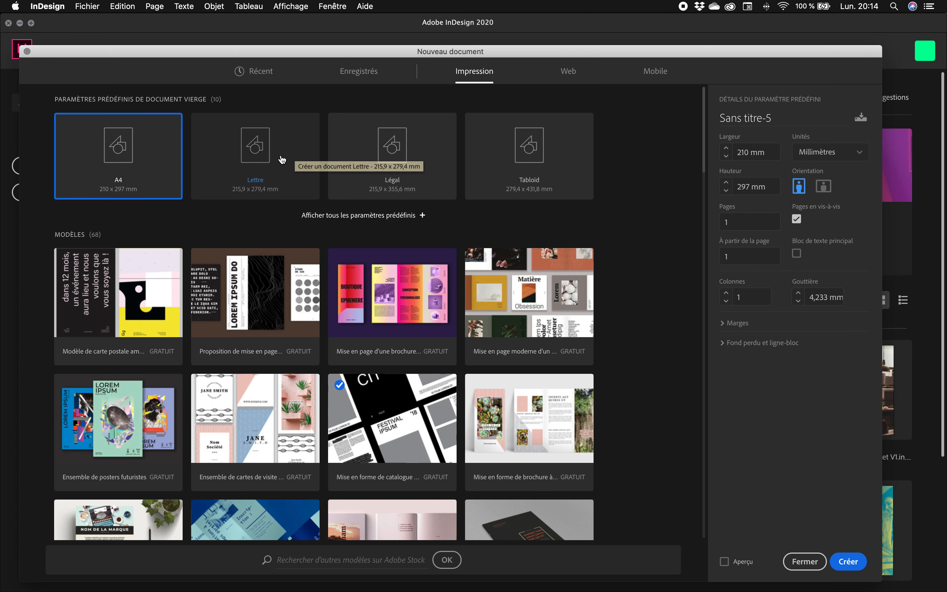
pyautogui.click(387, 220)
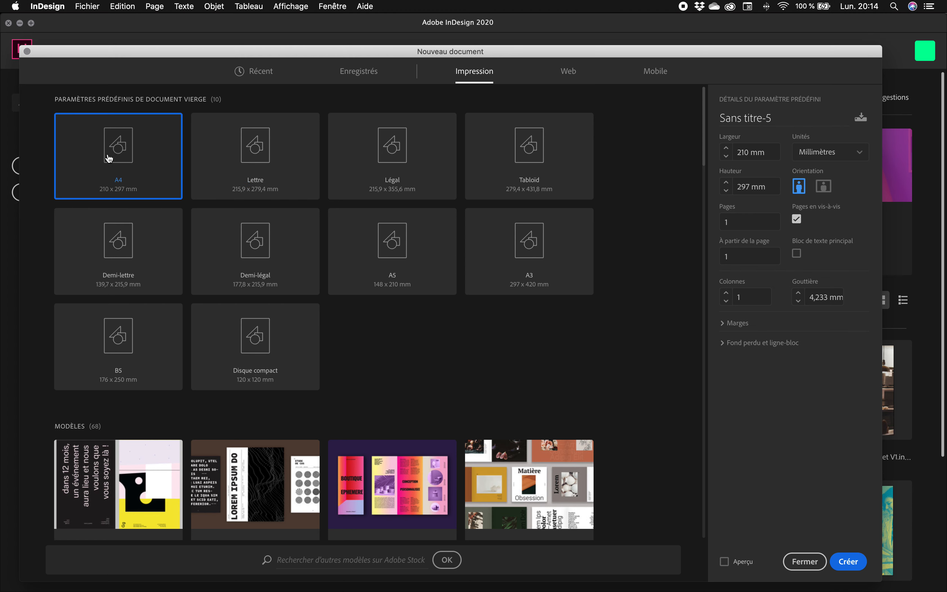
pyautogui.click(397, 252)
pyautogui.click(530, 250)
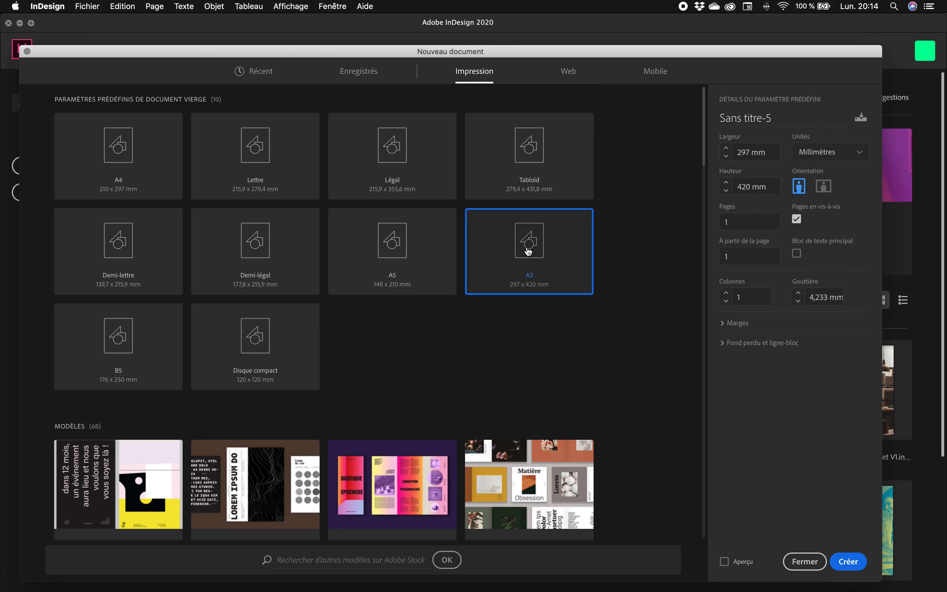
pyautogui.click(123, 155)
pyautogui.click(136, 243)
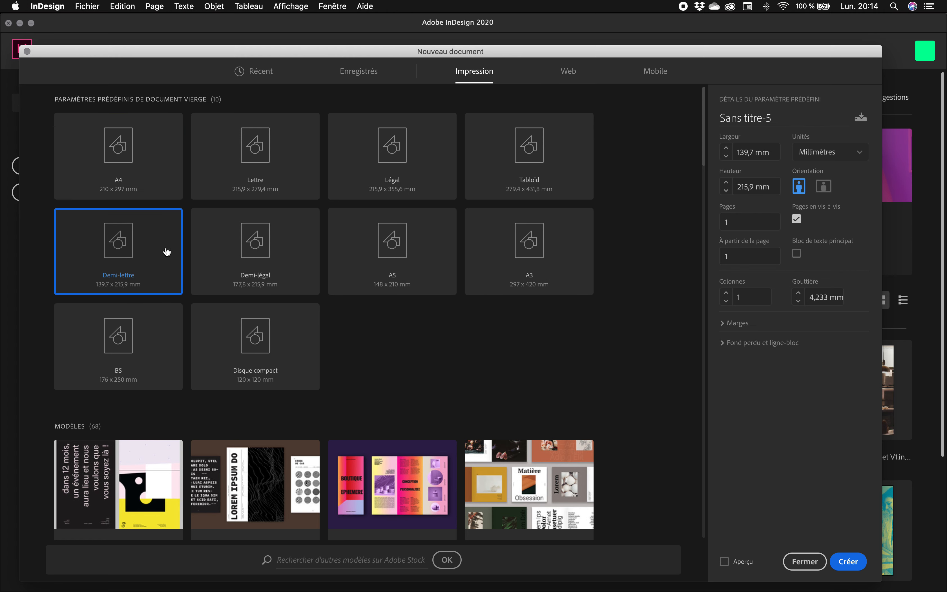
pyautogui.click(247, 234)
pyautogui.click(247, 157)
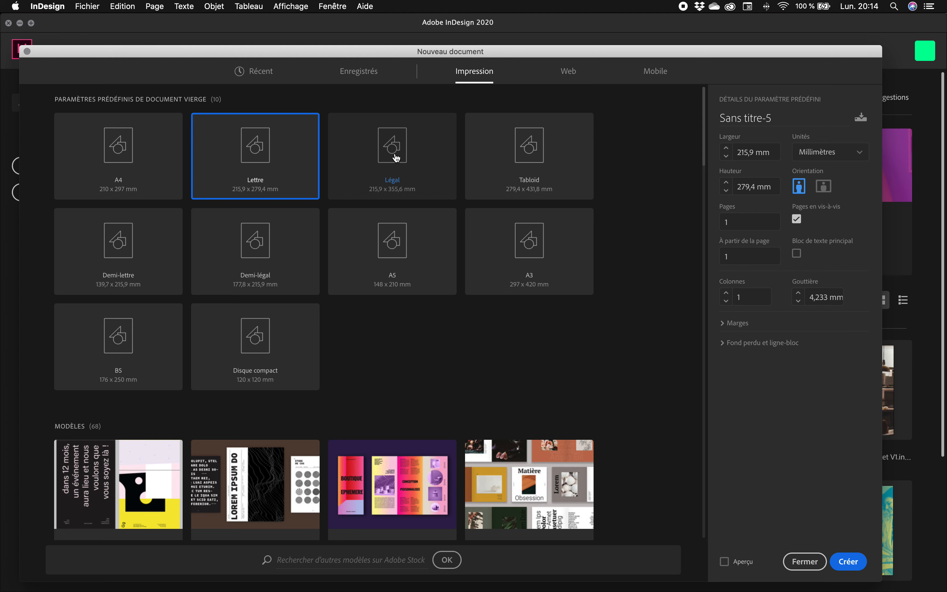
pyautogui.click(395, 156)
pyautogui.click(523, 145)
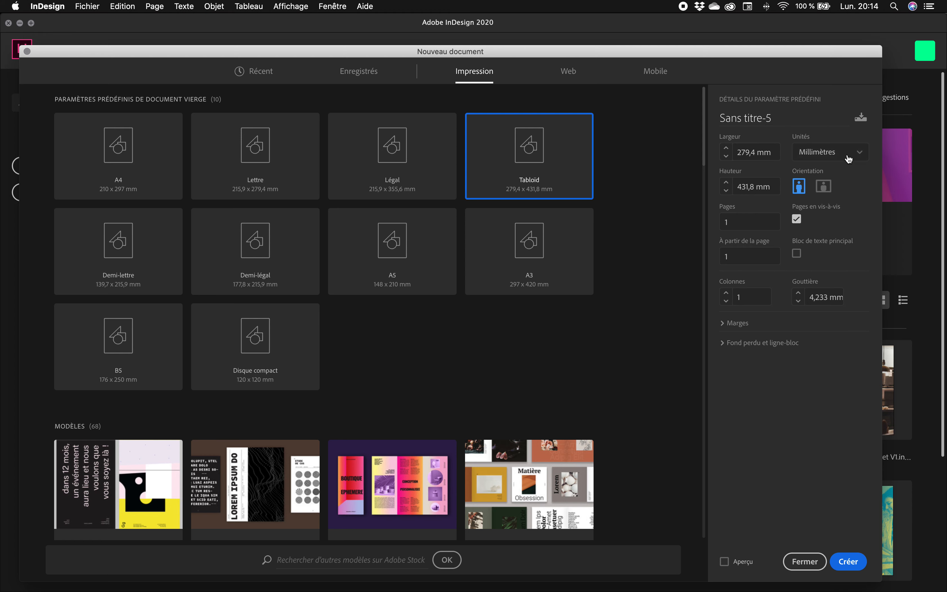
# Try centimetres as the unit for the Tabloïd preset, switch back to millimetres and view the available units
pyautogui.click(862, 158)
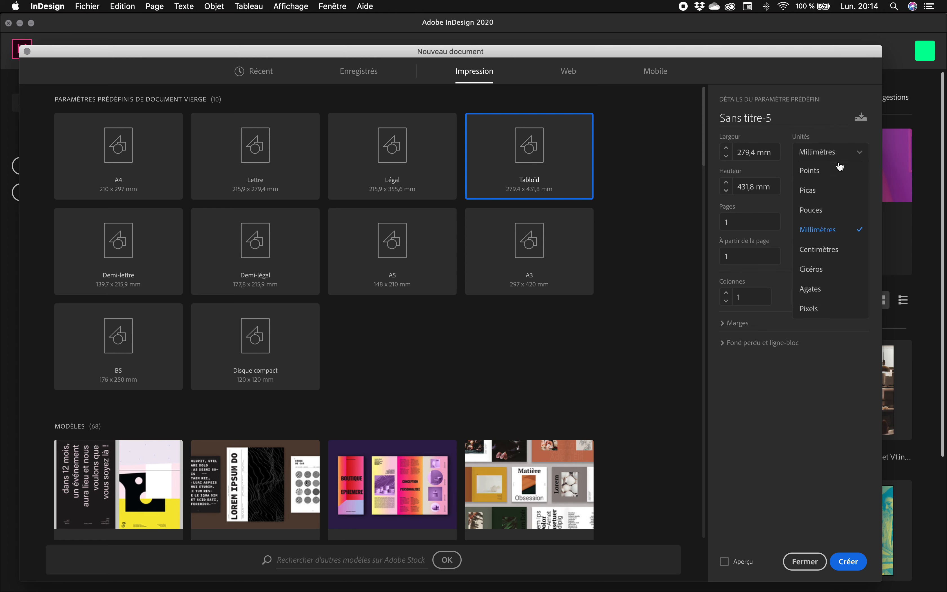
pyautogui.click(830, 251)
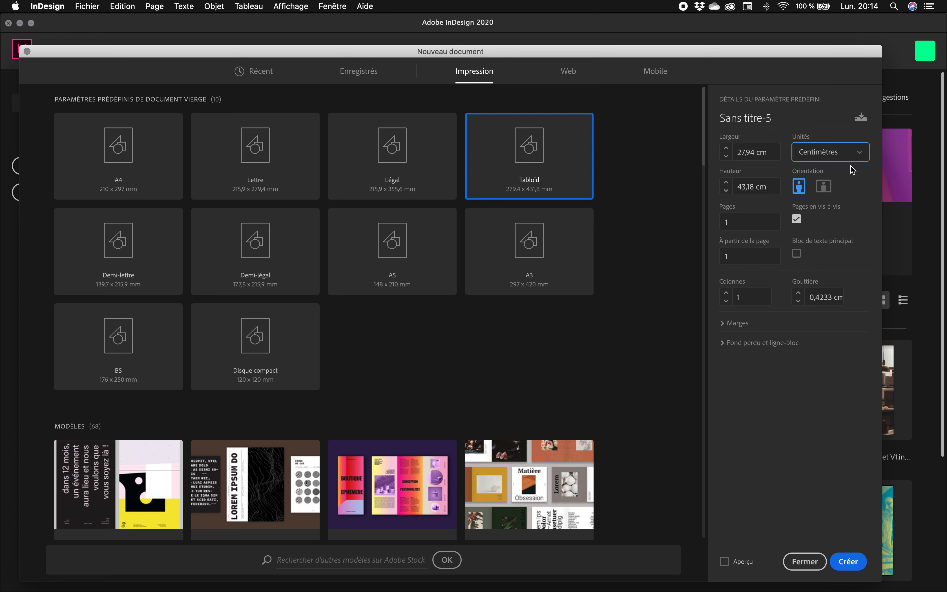
pyautogui.click(860, 152)
pyautogui.click(828, 232)
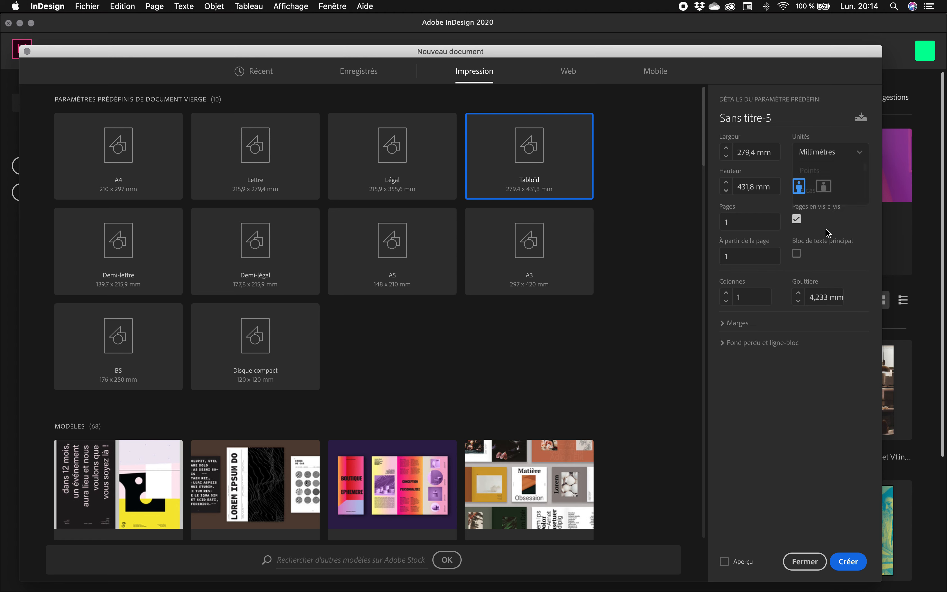
pyautogui.click(843, 156)
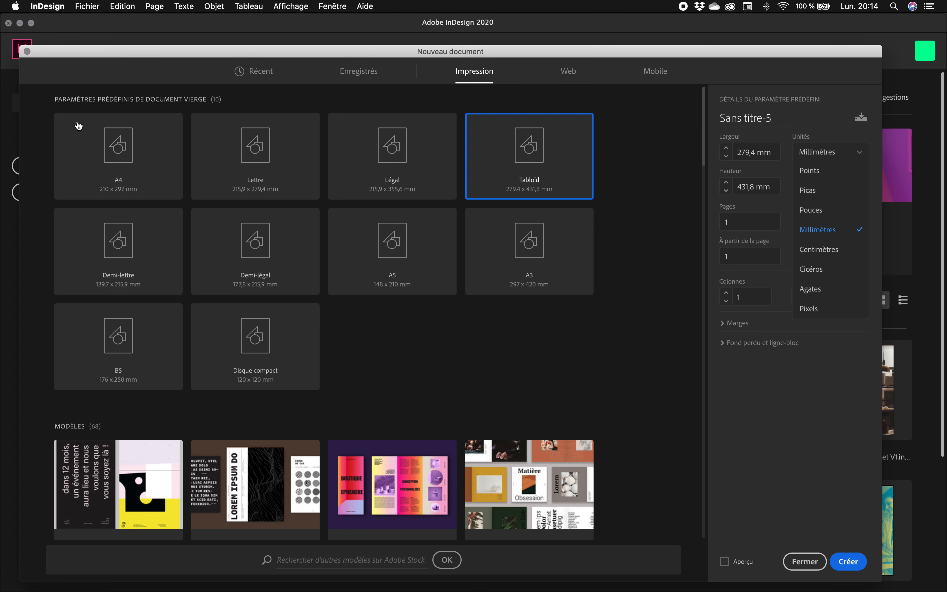
# Examine the width and height of the A4, Lettre, Légal, Demi-légal and Disque compact print presets
pyautogui.click(116, 143)
pyautogui.click(270, 153)
pyautogui.click(421, 159)
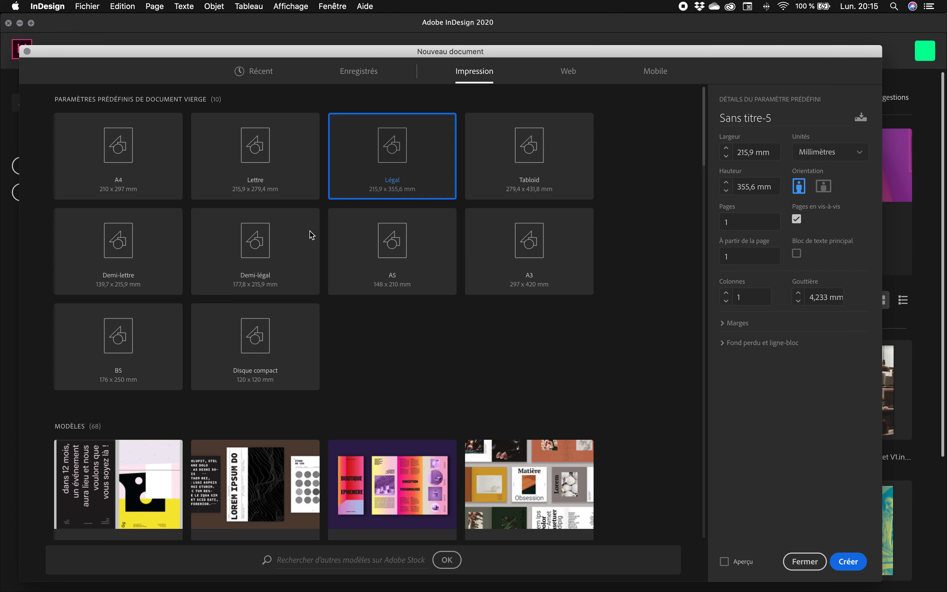
pyautogui.click(280, 252)
pyautogui.click(249, 333)
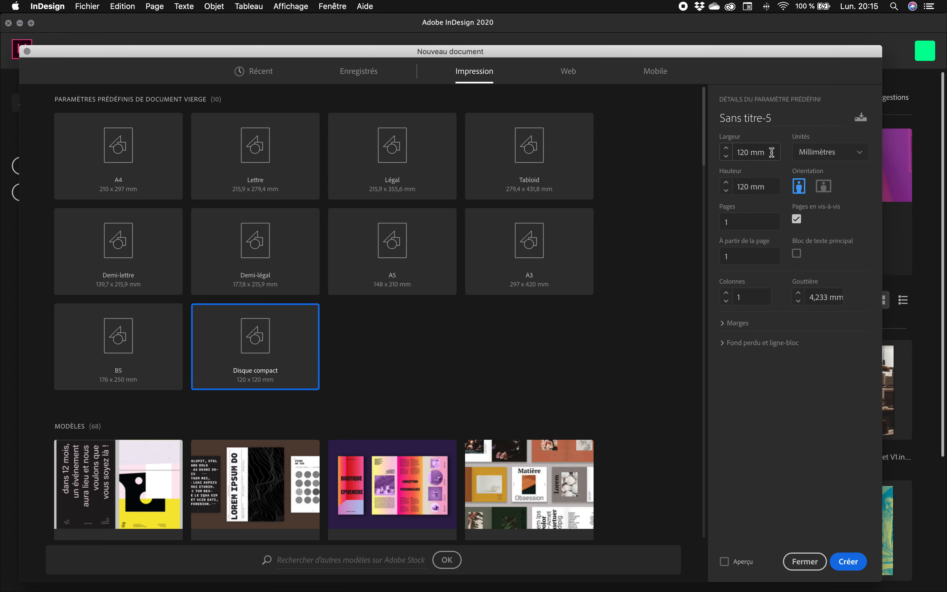
pyautogui.tripleClick(772, 153)
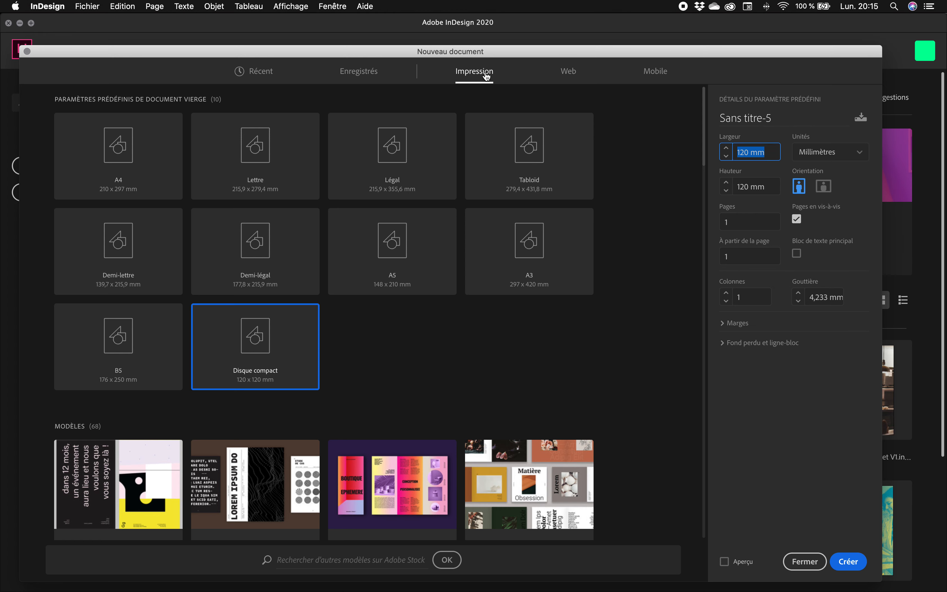
# Show all web presets and compare sizes such as Lettre, A4, 600 x 300, 640 x 480, 760 x 420 and 1024 x 768
pyautogui.click(570, 74)
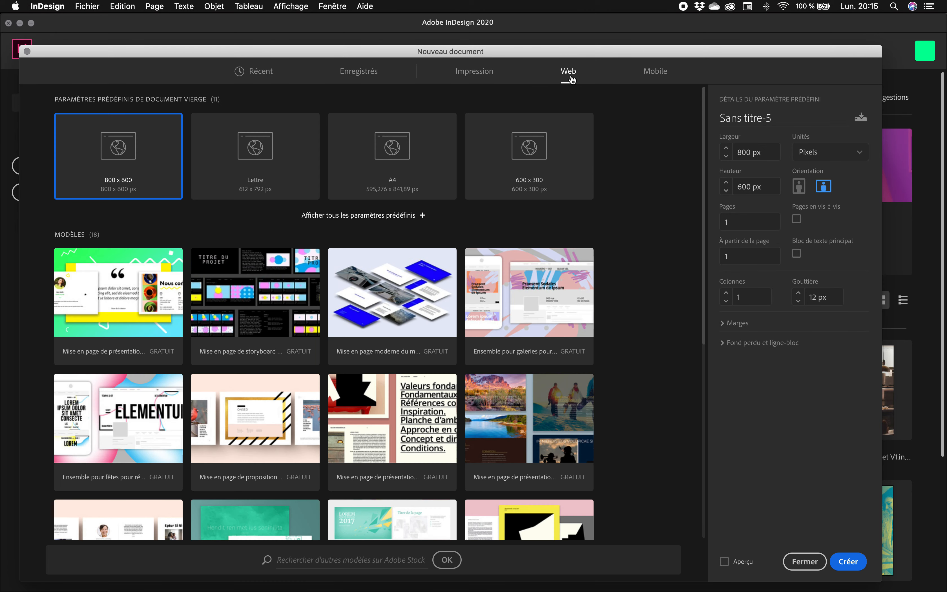
pyautogui.click(410, 215)
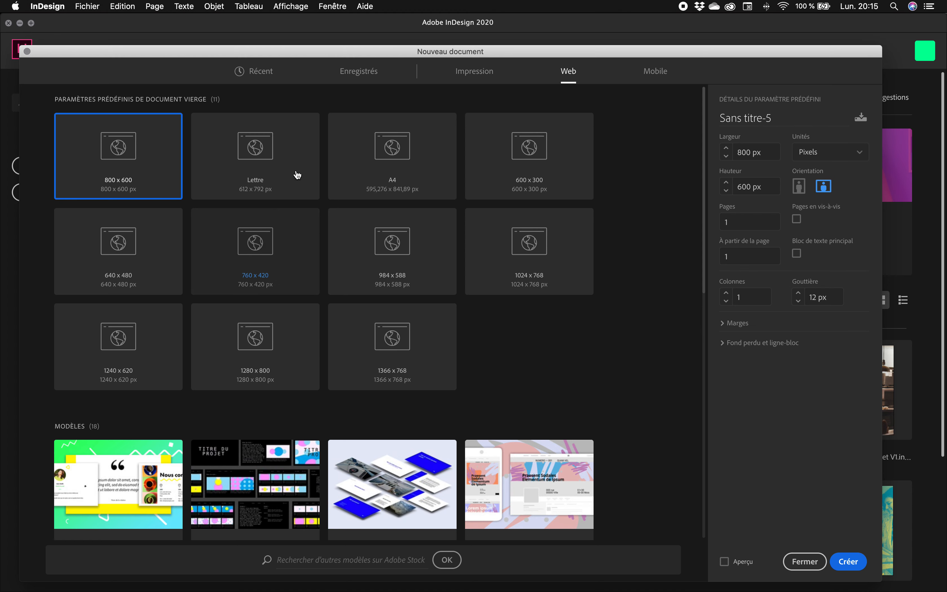
pyautogui.click(262, 152)
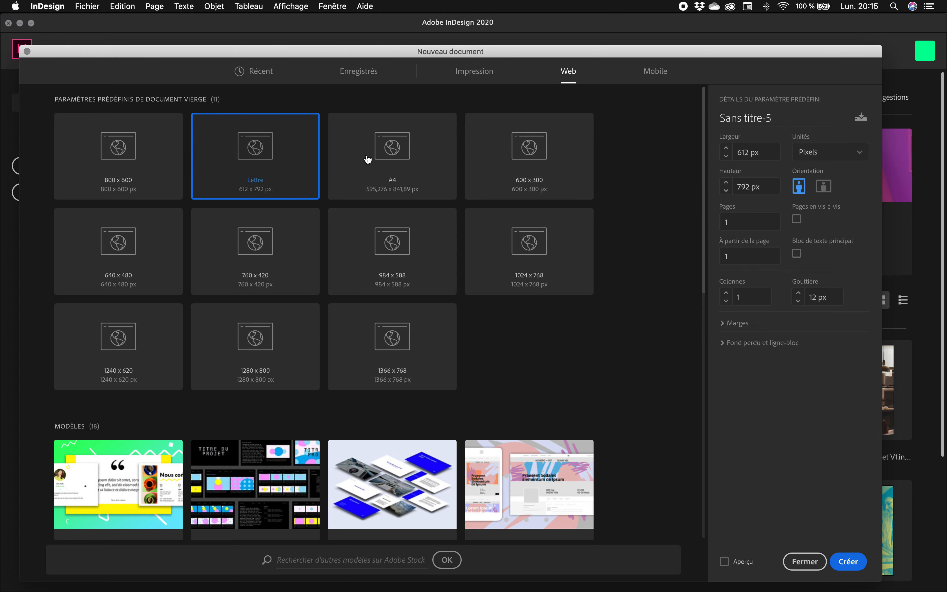
pyautogui.click(395, 152)
pyautogui.click(543, 157)
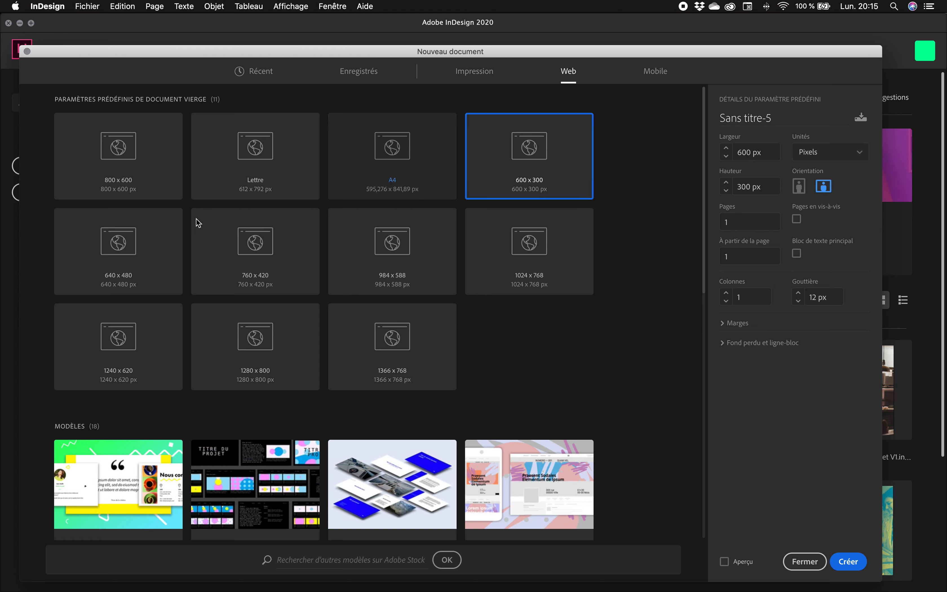
pyautogui.click(135, 245)
pyautogui.click(250, 252)
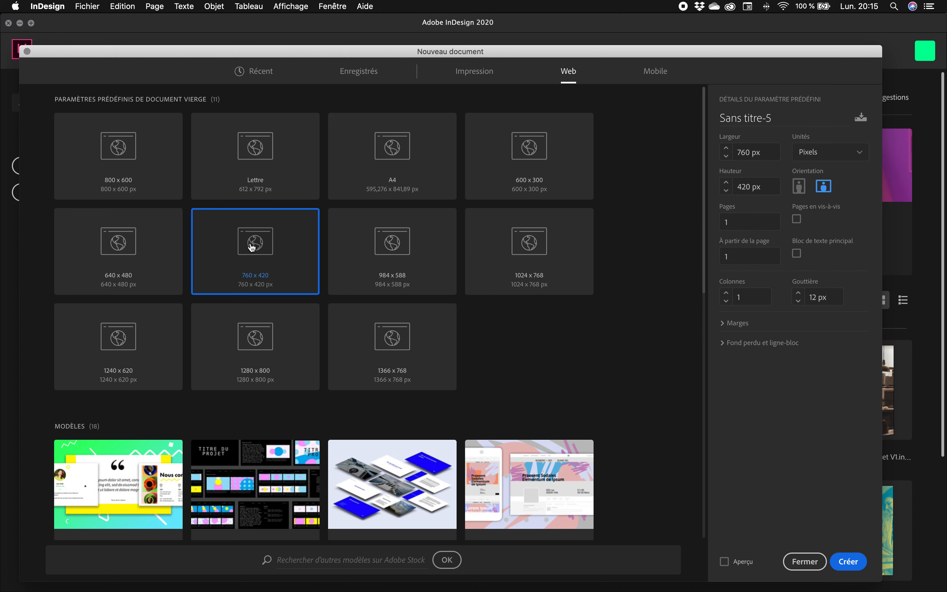
pyautogui.click(393, 248)
pyautogui.click(525, 246)
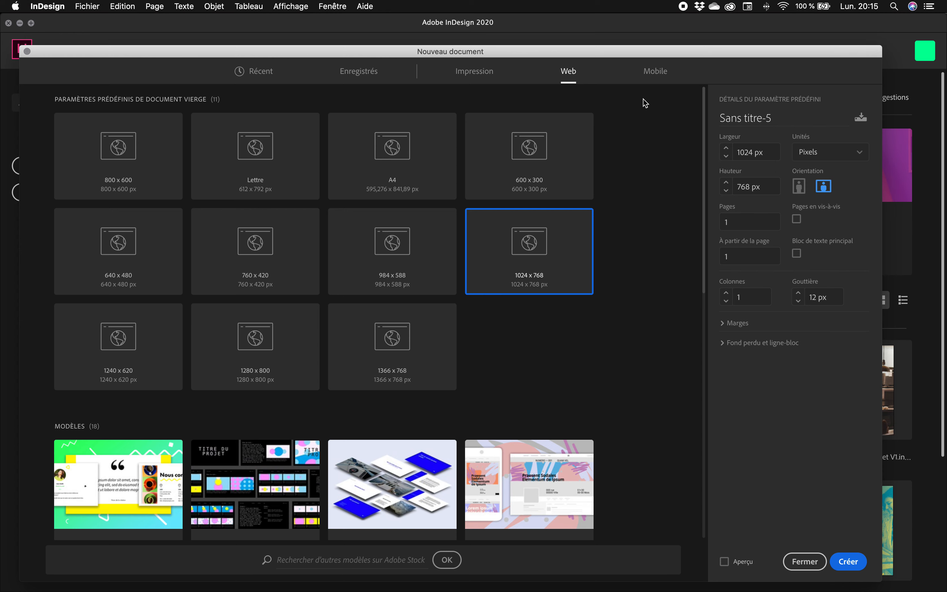
# Compare the units, orientation and facing-pages settings of the print and web preset categories
pyautogui.click(468, 72)
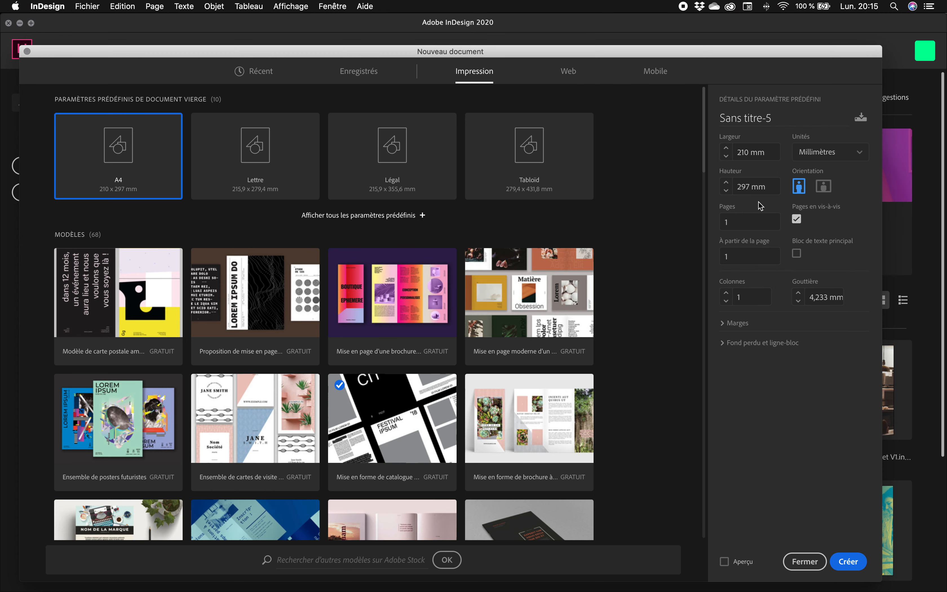
pyautogui.click(567, 72)
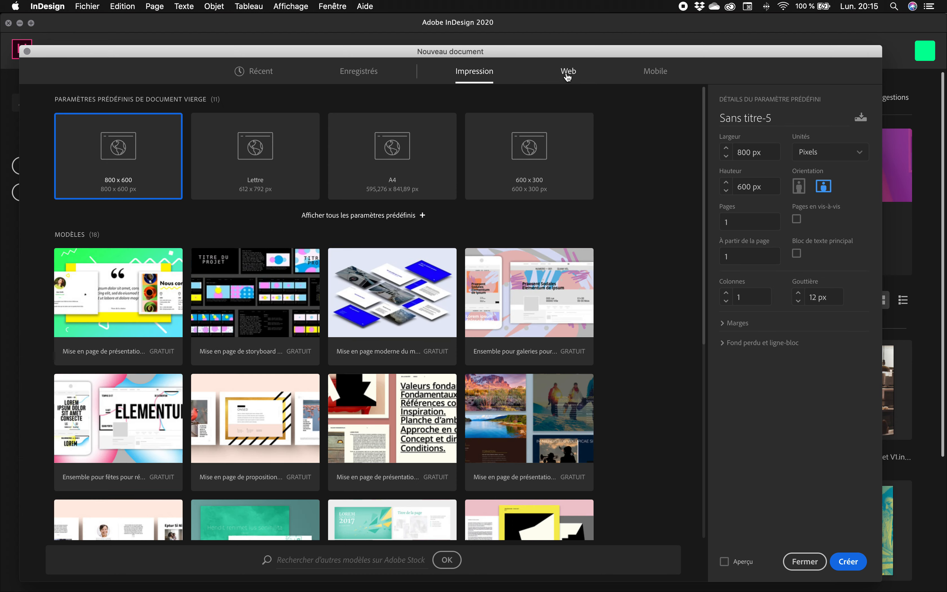
pyautogui.click(402, 215)
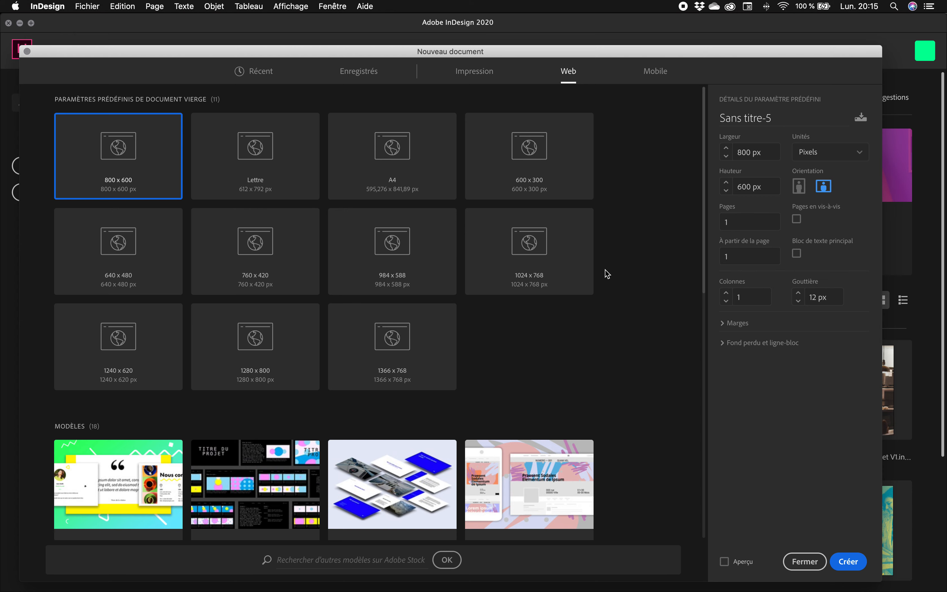
pyautogui.click(468, 80)
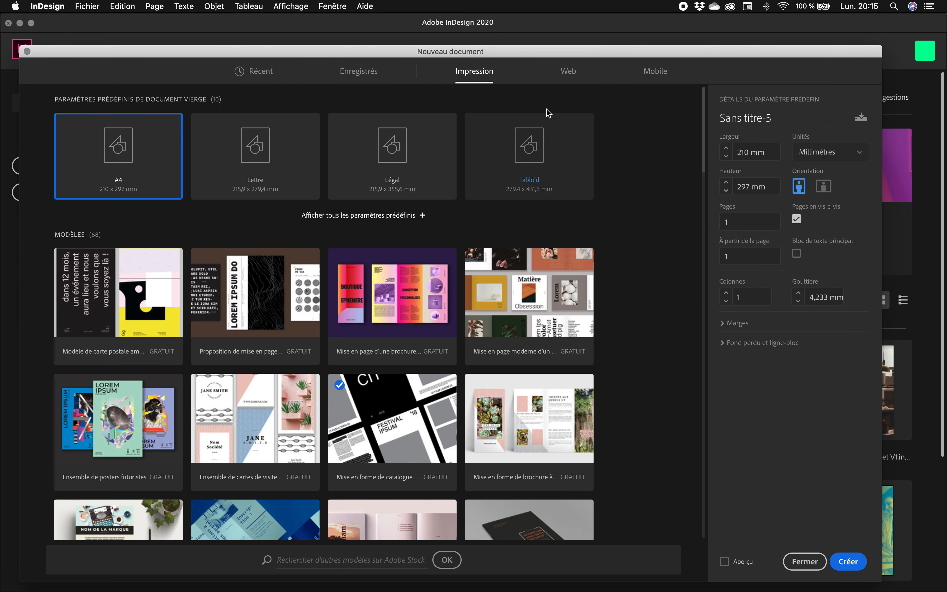
pyautogui.click(577, 78)
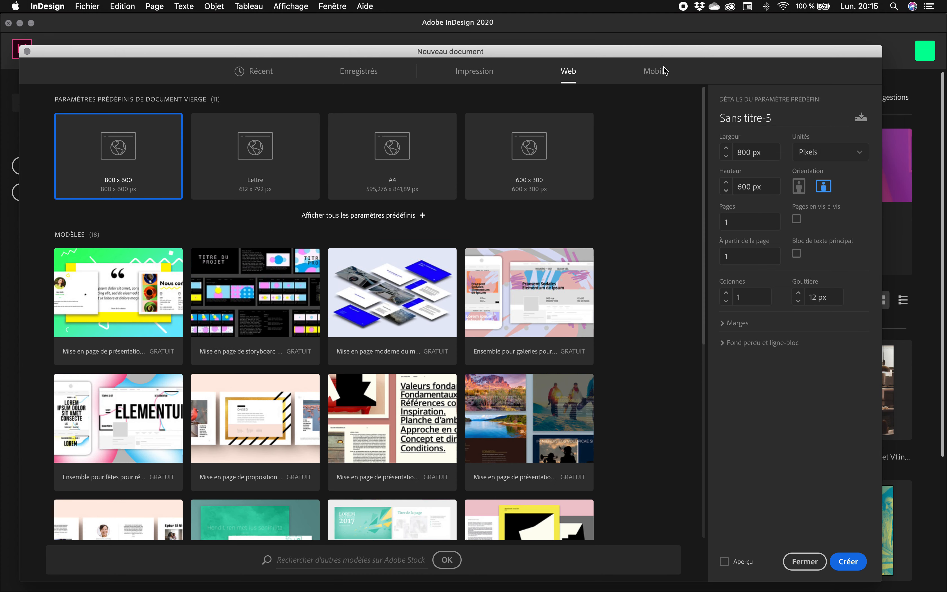
# Show all mobile presets and compare the dimensions and orientation of the iPhone, iPad Pro, Google Pixel and Microsoft Surface Pro formats
pyautogui.click(658, 77)
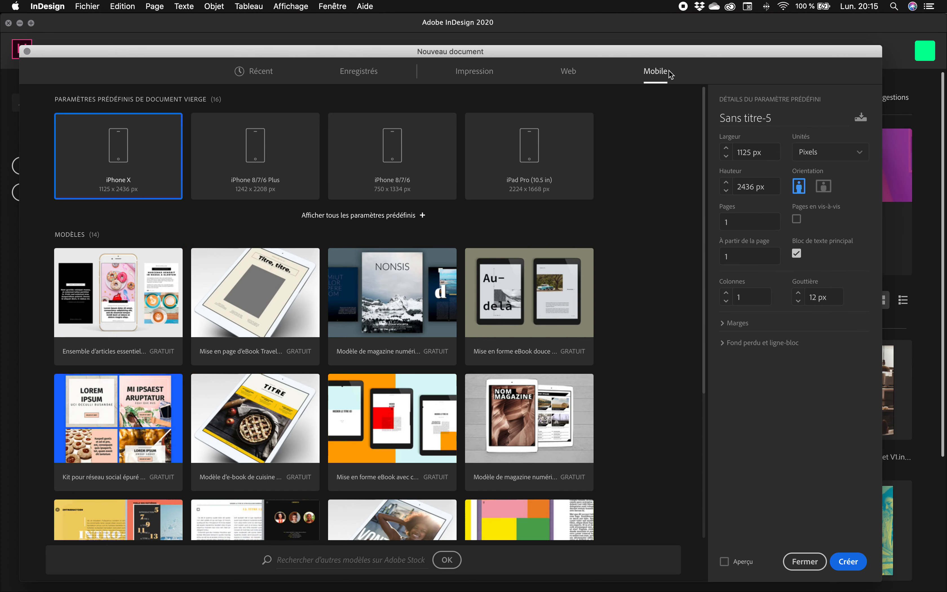
pyautogui.click(372, 215)
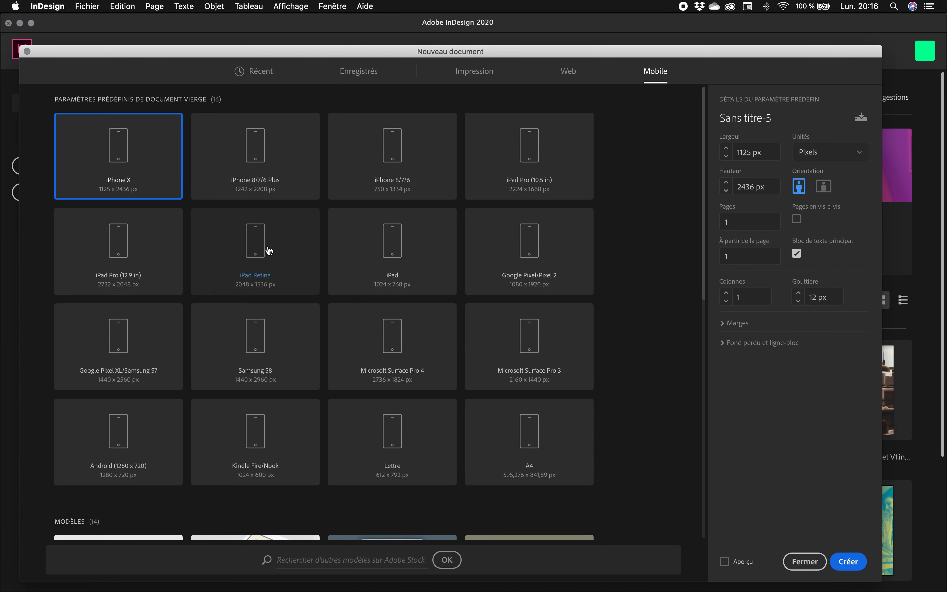
pyautogui.click(258, 152)
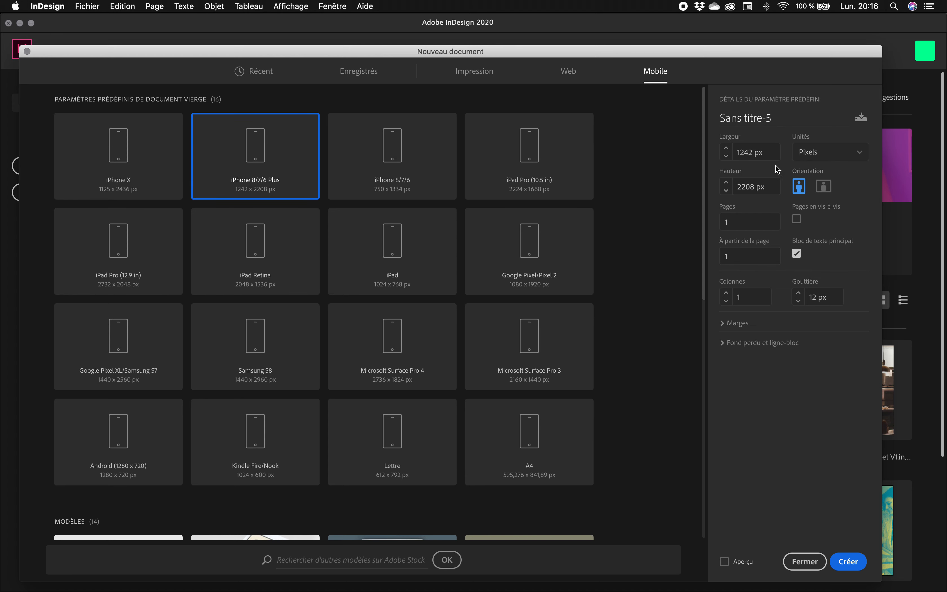
pyautogui.click(397, 146)
pyautogui.click(533, 151)
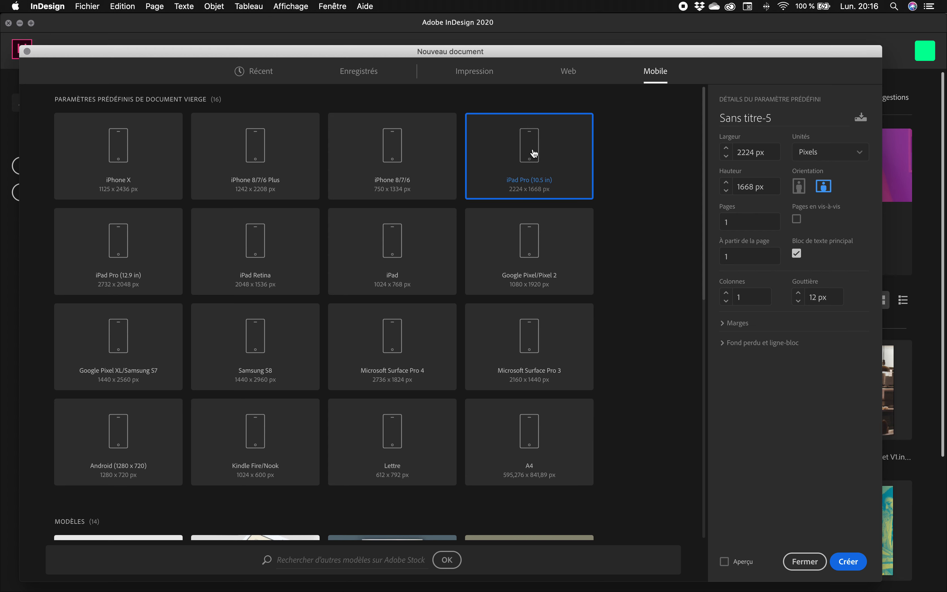
pyautogui.click(530, 248)
pyautogui.click(527, 338)
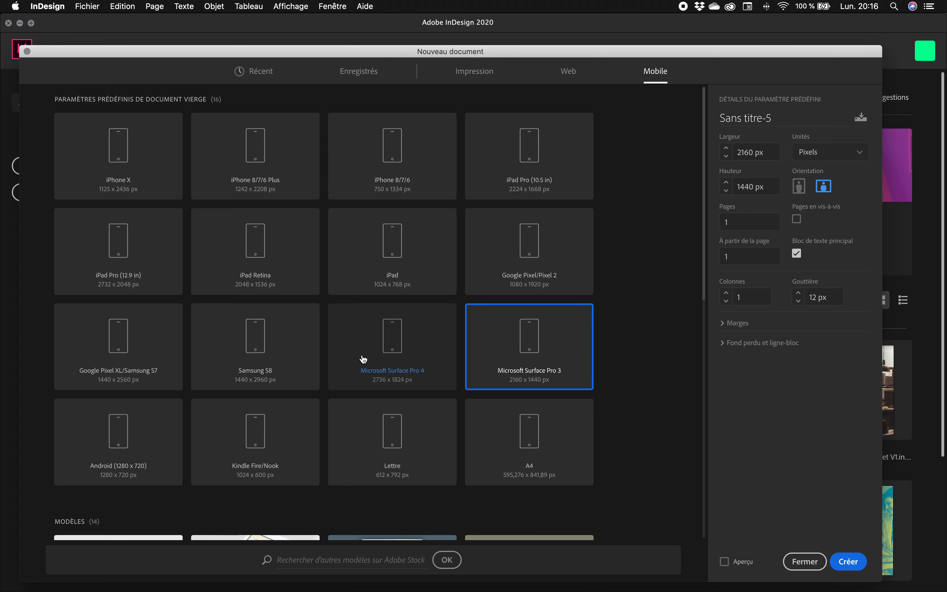
pyautogui.click(381, 341)
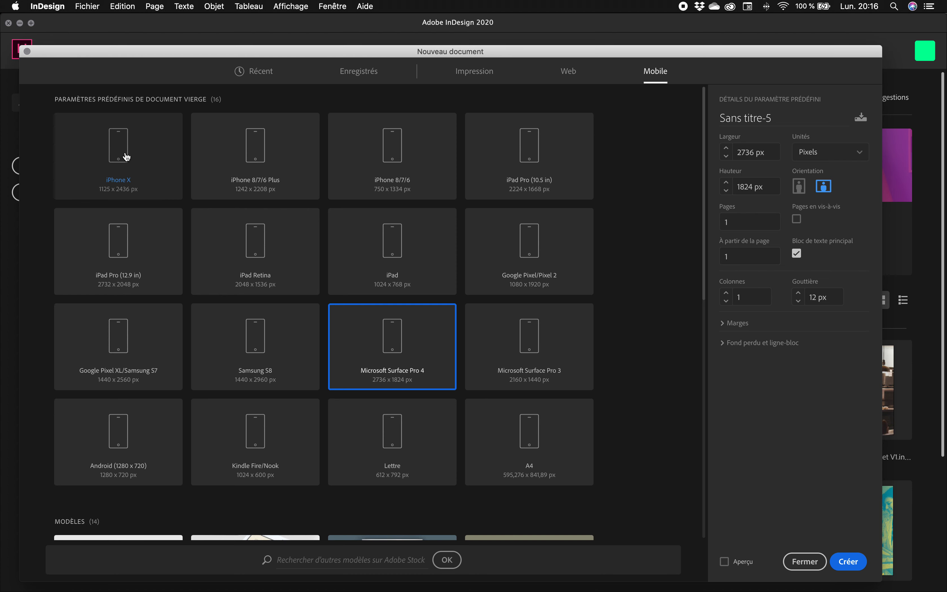
pyautogui.click(129, 164)
pyautogui.click(256, 158)
pyautogui.click(391, 162)
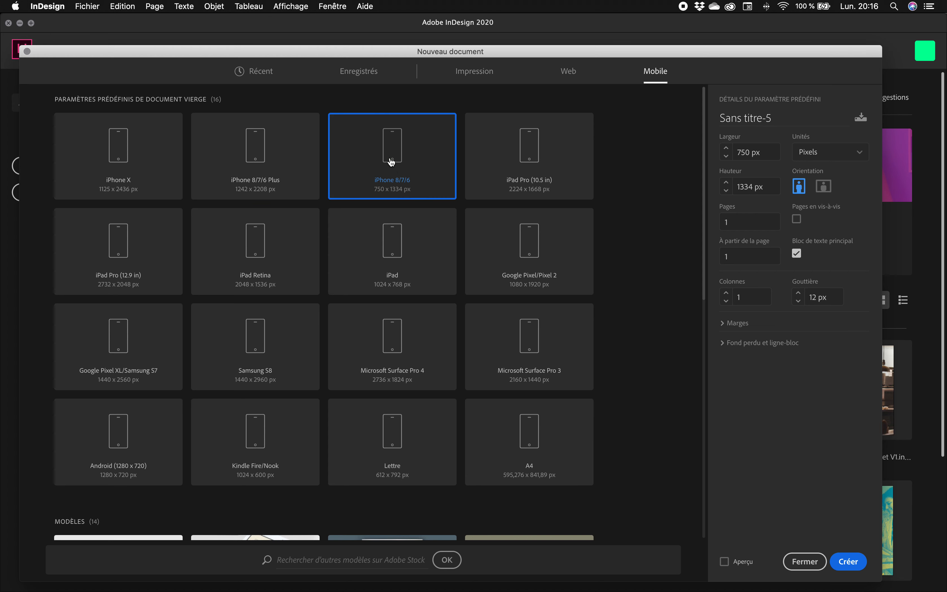
pyautogui.click(540, 158)
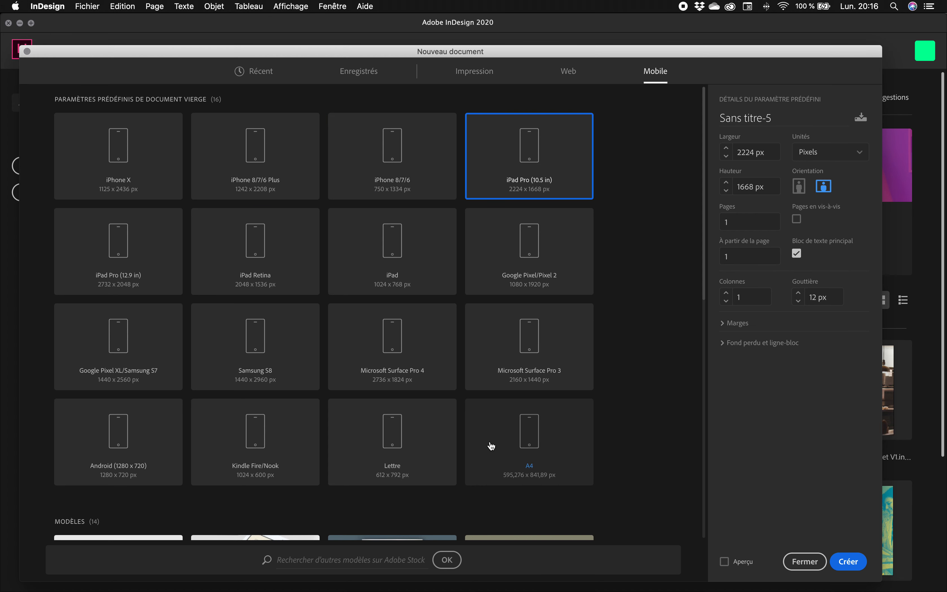
# Return to the print presets with the A4 format selected
pyautogui.click(464, 74)
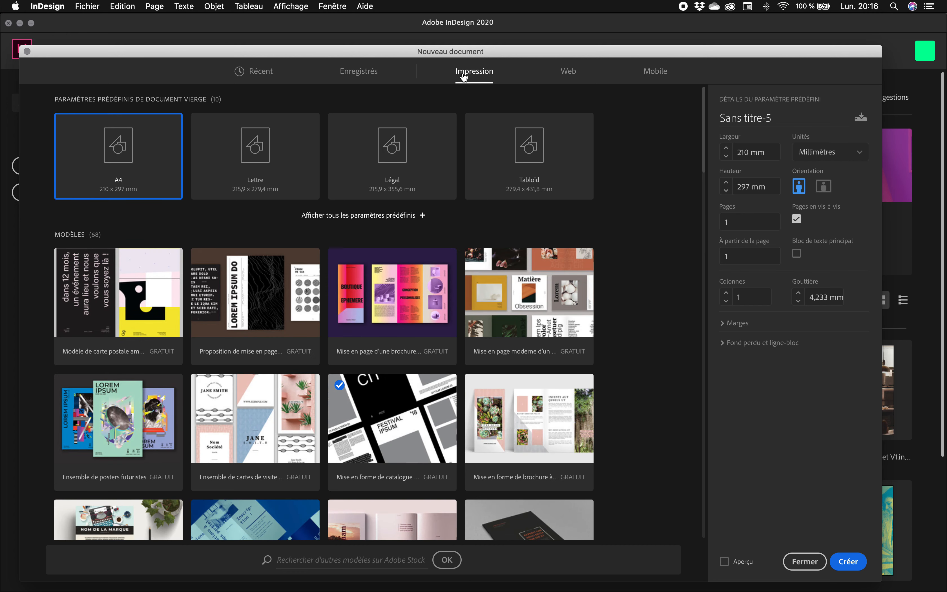
# Show all print presets and name the new A4 document "Brochure design 12 pages"
pyautogui.click(370, 216)
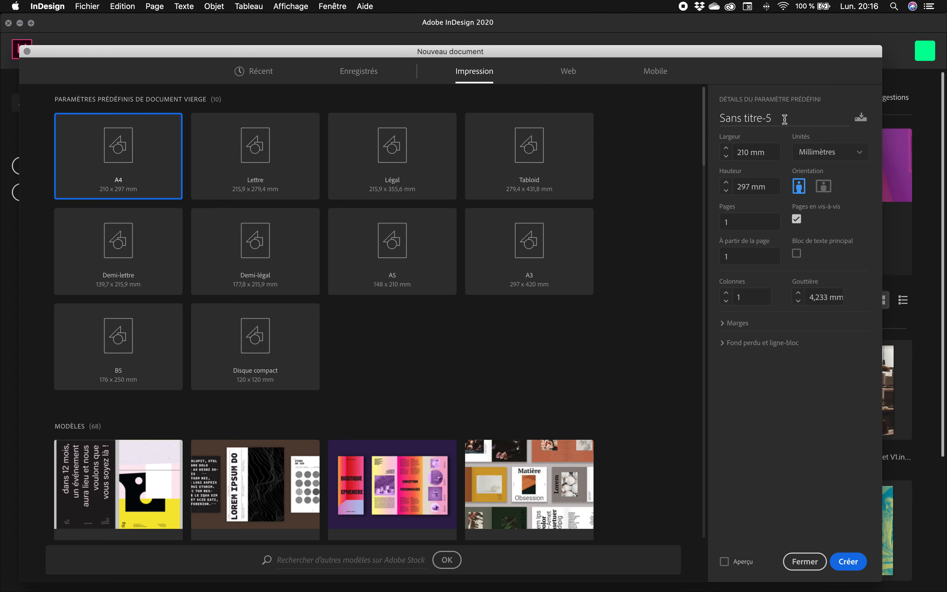
pyautogui.moveTo(789, 119); pyautogui.dragTo(711, 122)
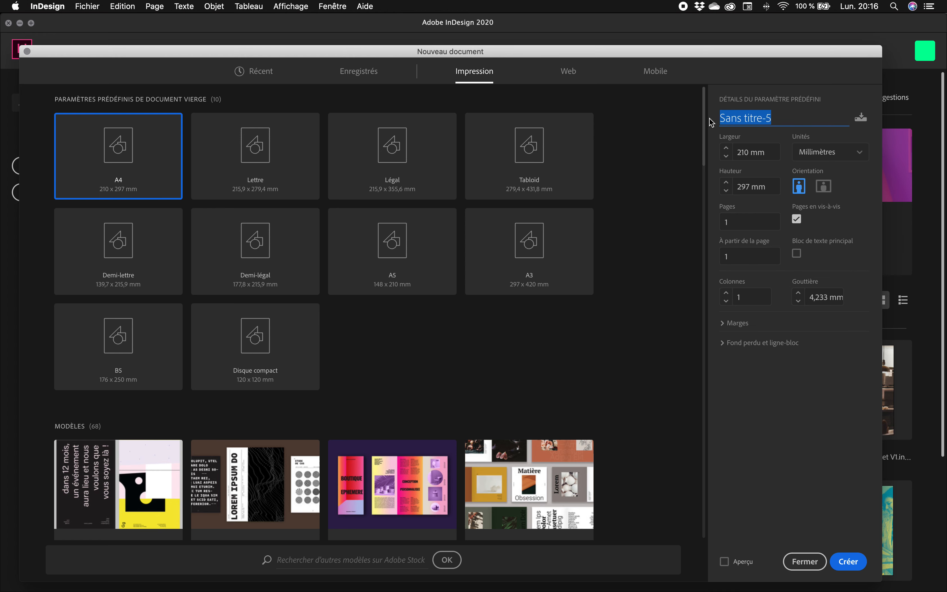
pyautogui.write('Broc')
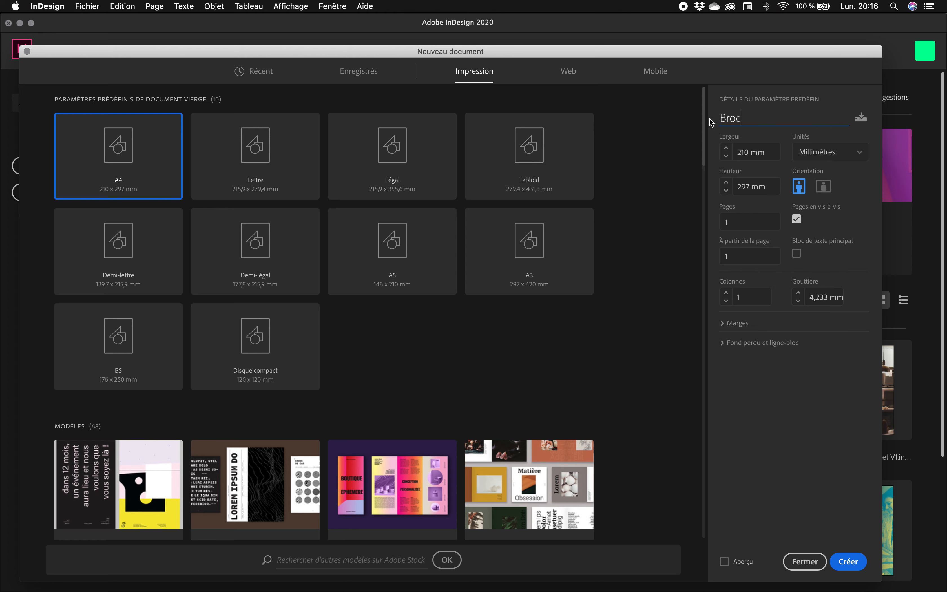
pyautogui.write('hure design 12 page')
pyautogui.write('s')
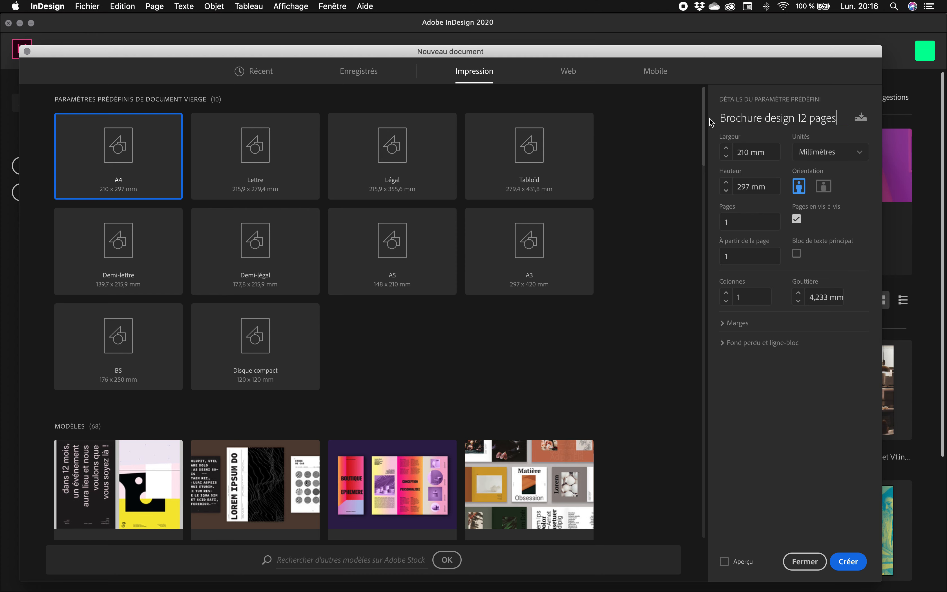
pyautogui.moveTo(652, 55); pyautogui.dragTo(661, 35)
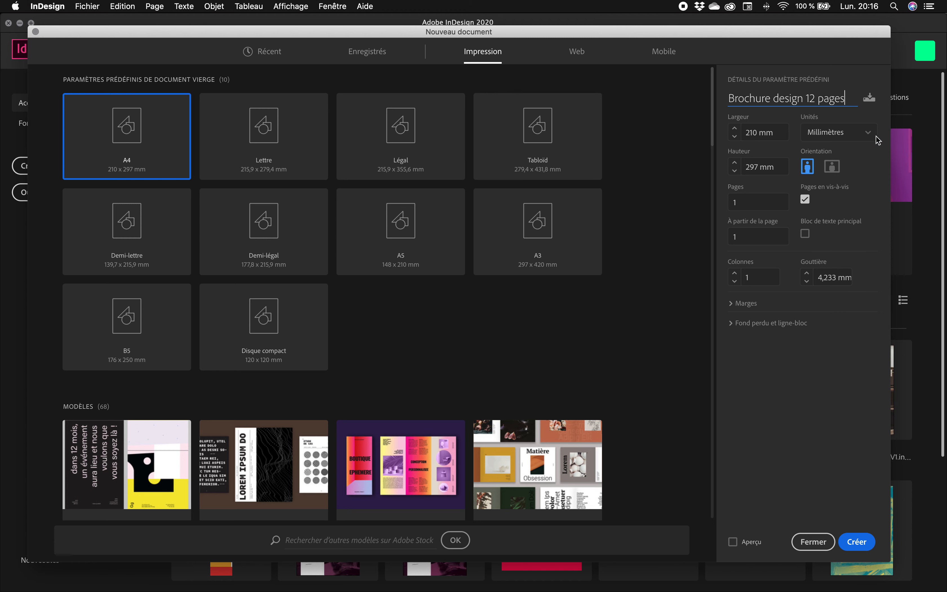
# Try the landscape orientation, return to portrait, and set the number of pages to 12
pyautogui.click(832, 167)
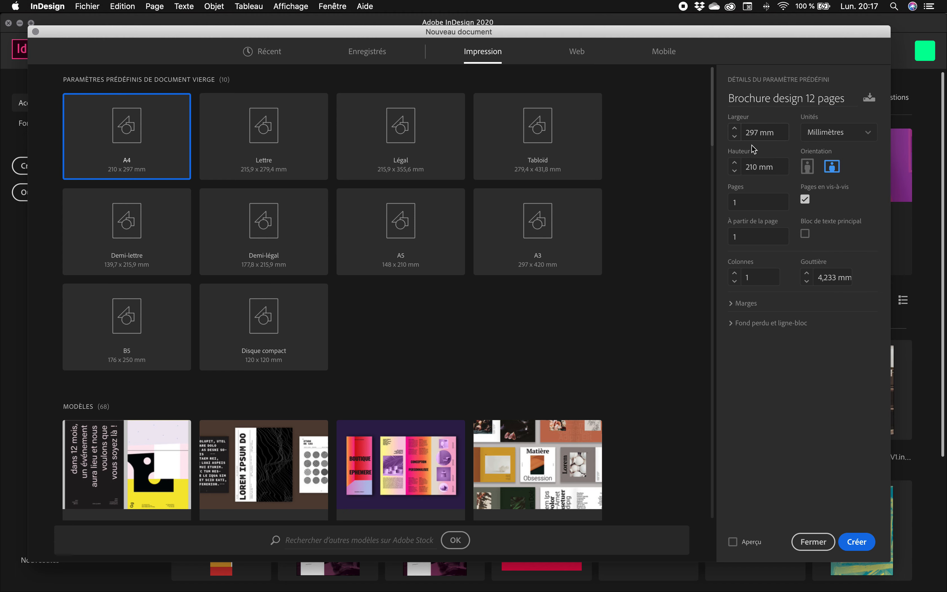
pyautogui.click(807, 167)
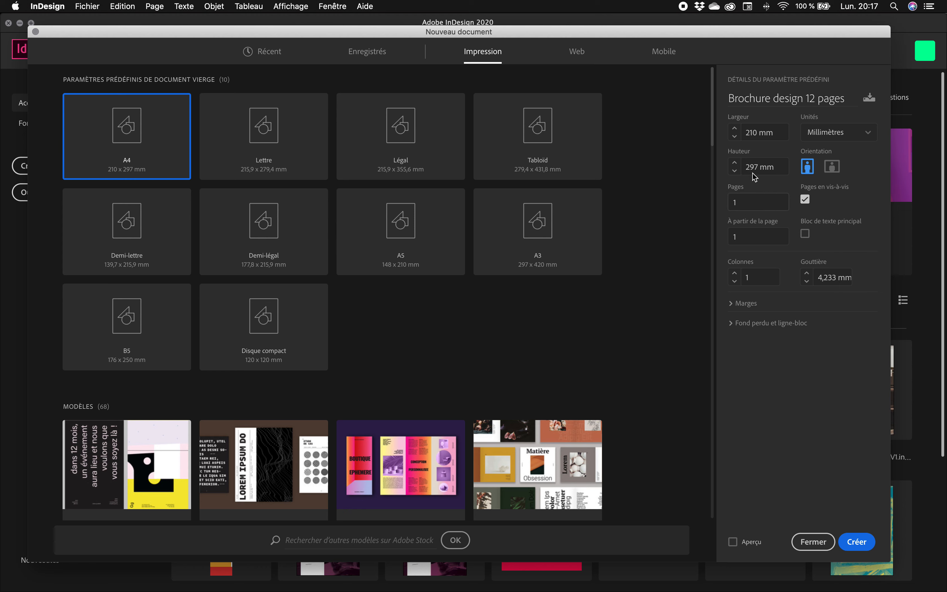
pyautogui.click(744, 203)
pyautogui.moveTo(746, 201); pyautogui.dragTo(706, 201)
pyautogui.write('12')
pyautogui.press('Return')
# Toggle facing pages off and on again, keep one column, and set the gutter to 5 mm
pyautogui.click(805, 200)
pyautogui.click(806, 200)
pyautogui.click(734, 281)
pyautogui.click(807, 275)
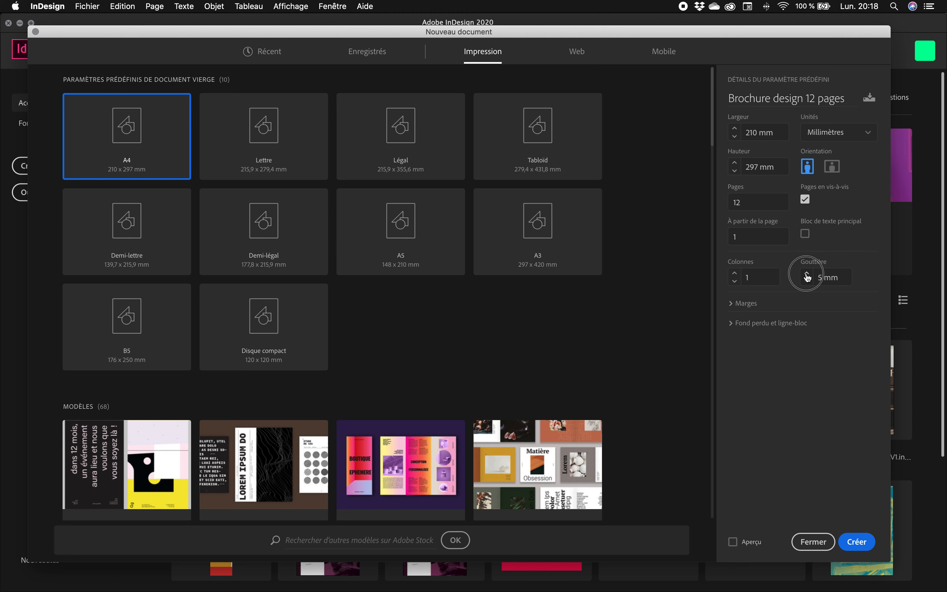
pyautogui.click(808, 281)
pyautogui.click(807, 281)
pyautogui.click(807, 273)
pyautogui.click(807, 281)
pyautogui.click(806, 274)
pyautogui.click(806, 282)
# Expand the margin settings and set all four linked margins to 10 mm
pyautogui.click(730, 305)
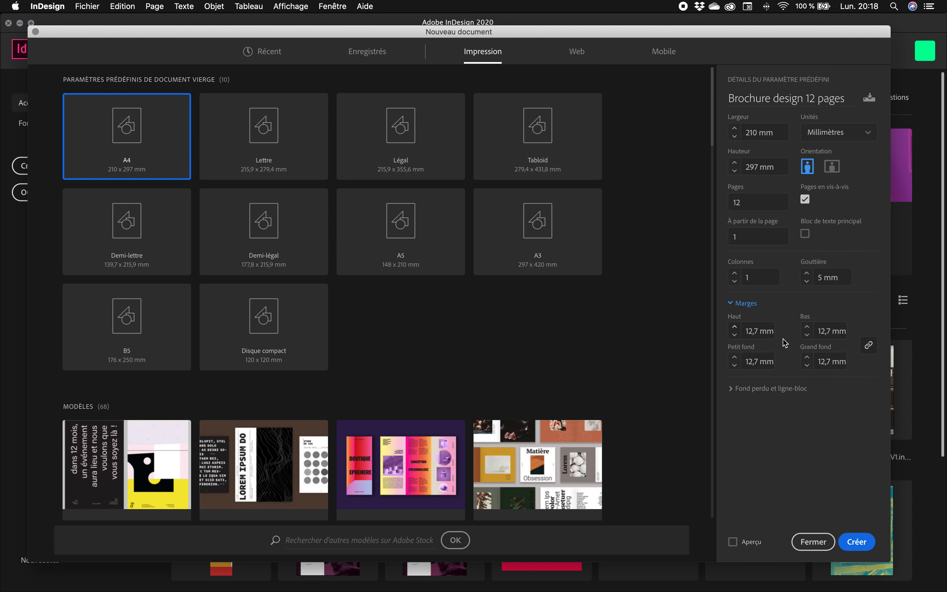
pyautogui.click(734, 334)
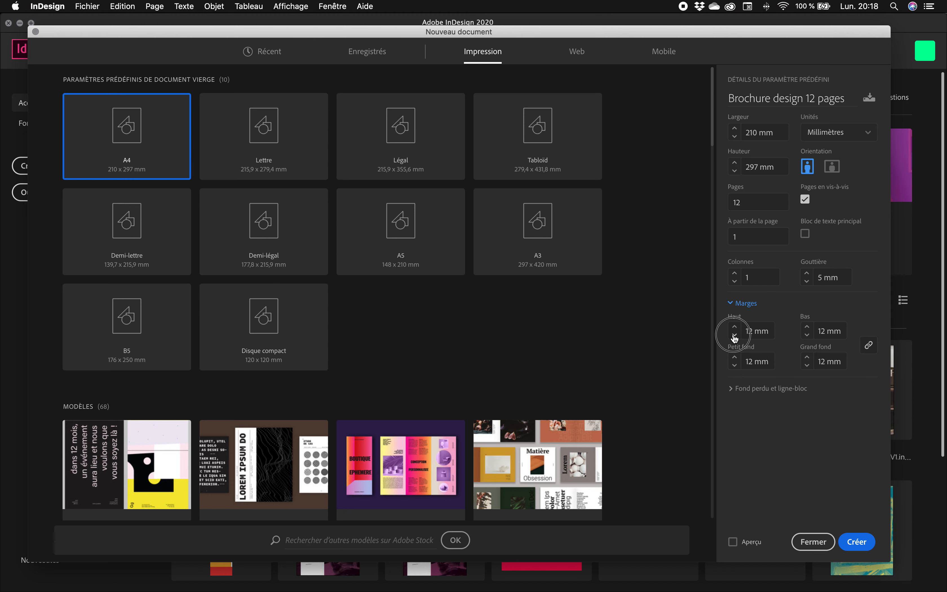
pyautogui.click(735, 334)
pyautogui.click(735, 334)
# Unlink the margins and set only the bottom margin to 20 mm
pyautogui.click(868, 348)
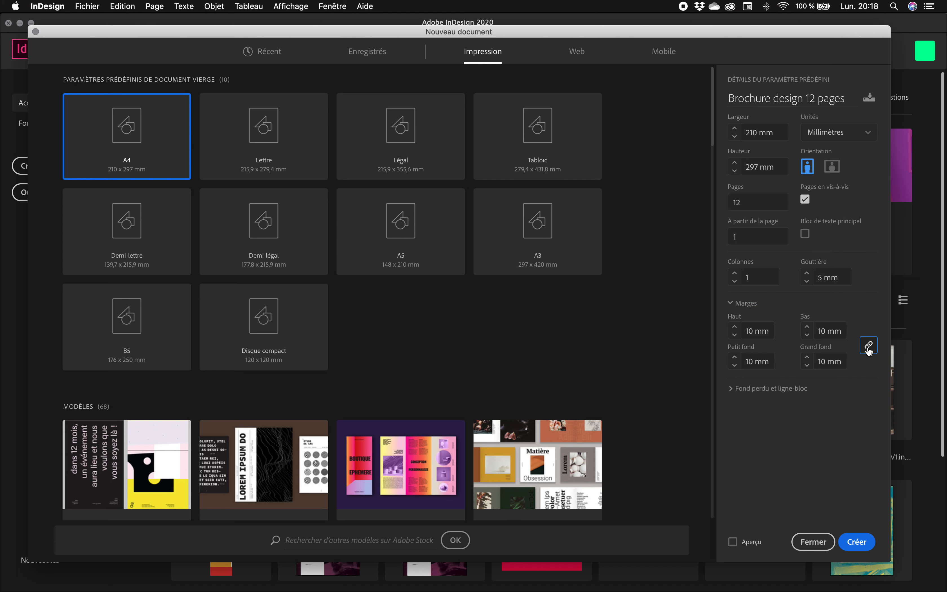
pyautogui.click(807, 328)
pyautogui.click(807, 328)
pyautogui.click(807, 328)
pyautogui.click(807, 329)
pyautogui.click(807, 328)
# Set a linked bleed of 5 mm on all sides and create the document
pyautogui.click(731, 390)
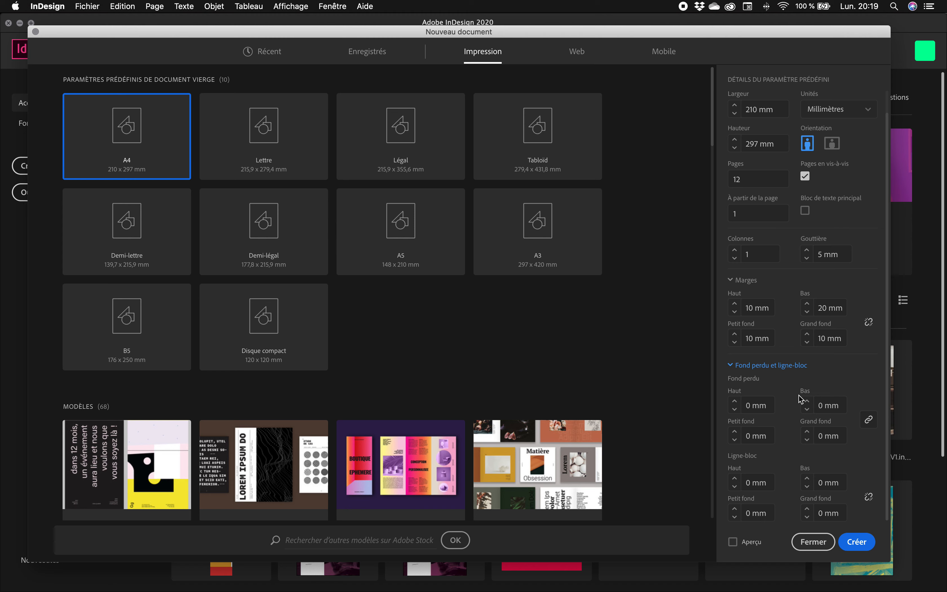
pyautogui.click(735, 402)
pyautogui.click(734, 402)
pyautogui.click(734, 402)
pyautogui.click(735, 402)
pyautogui.click(734, 402)
pyautogui.click(857, 542)
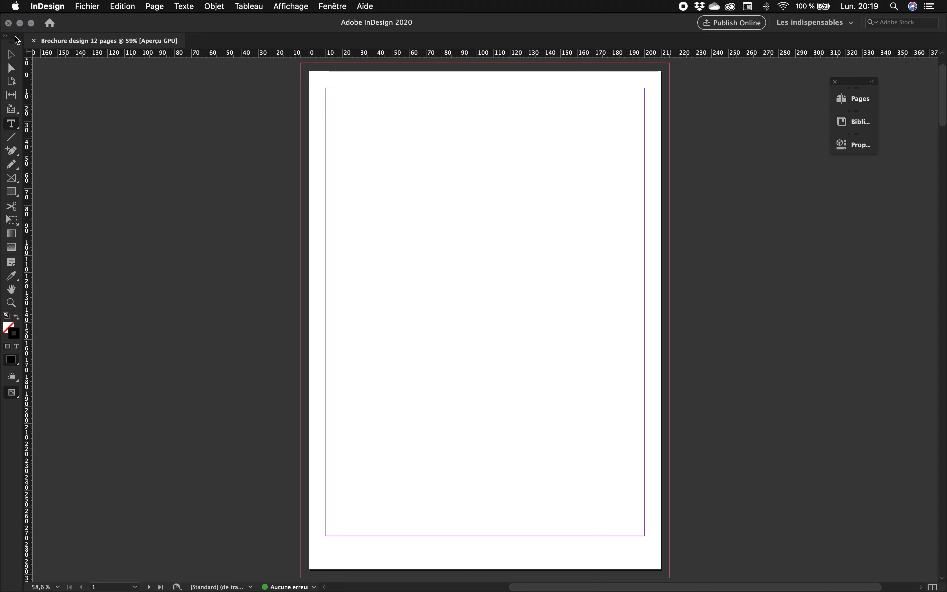
# Undock the Tools panel, compare its one-column, horizontal and two-column layouts, and leave it floating in two columns beside the page
pyautogui.moveTo(15, 38); pyautogui.dragTo(121, 74)
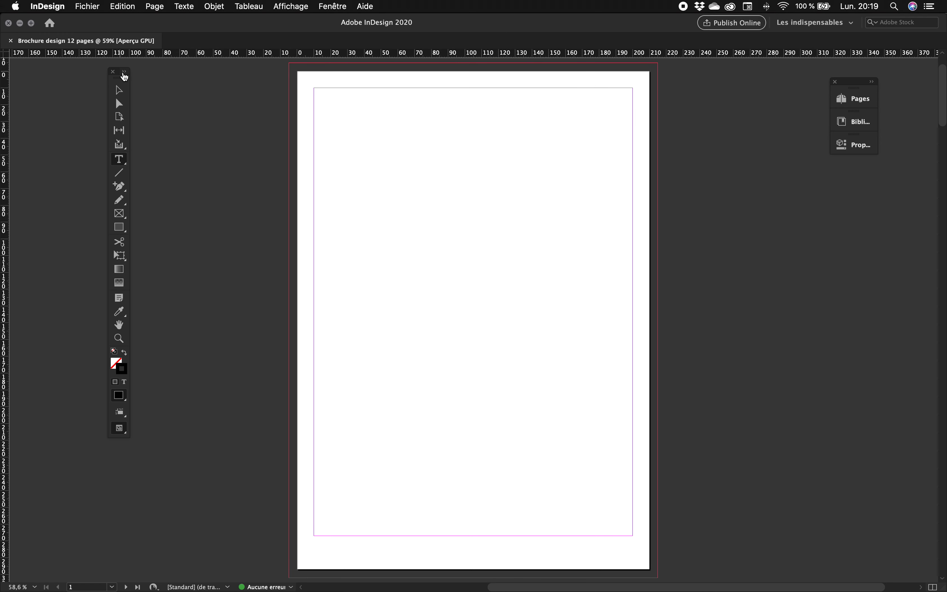
pyautogui.click(125, 74)
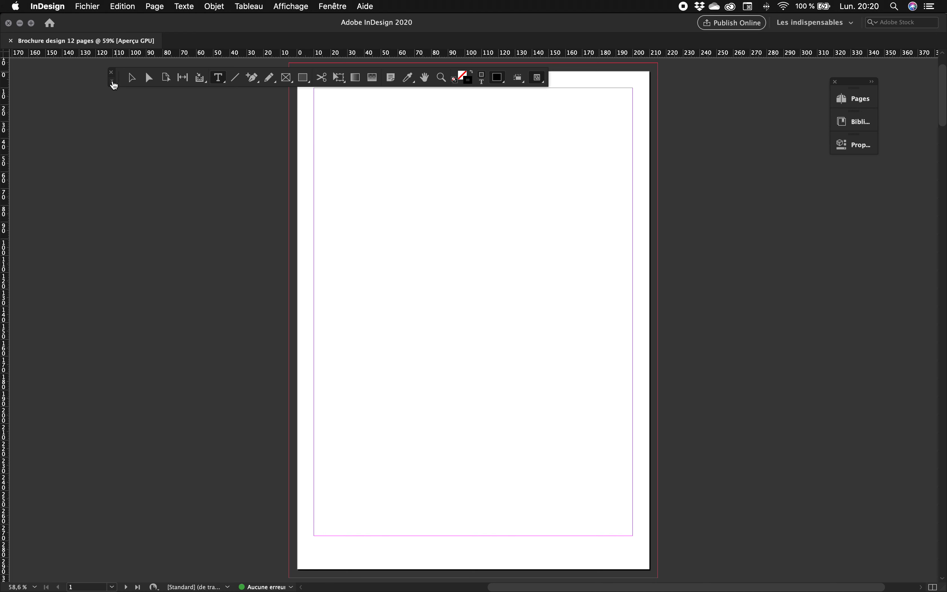
pyautogui.click(112, 83)
pyautogui.moveTo(125, 79); pyautogui.dragTo(97, 76)
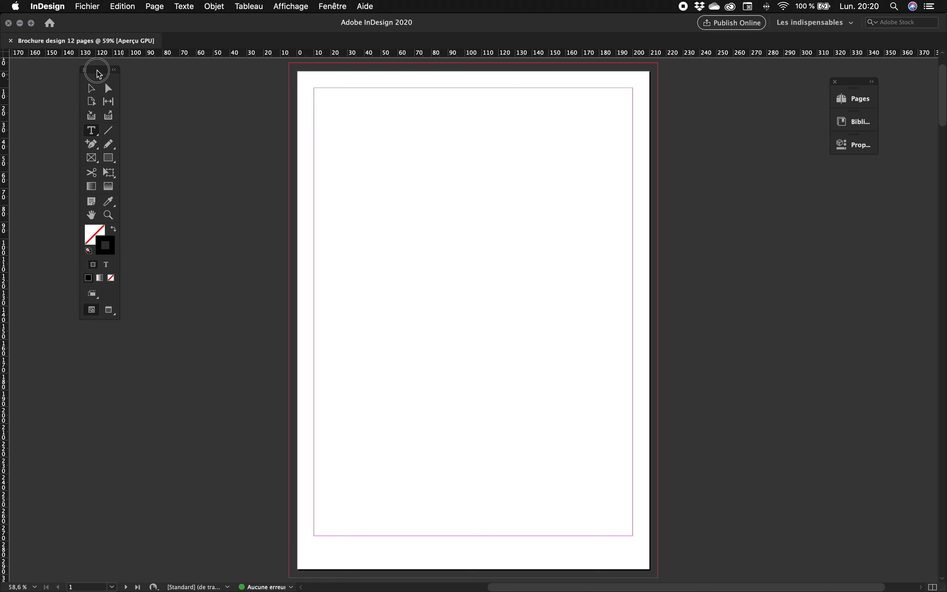
pyautogui.click(114, 72)
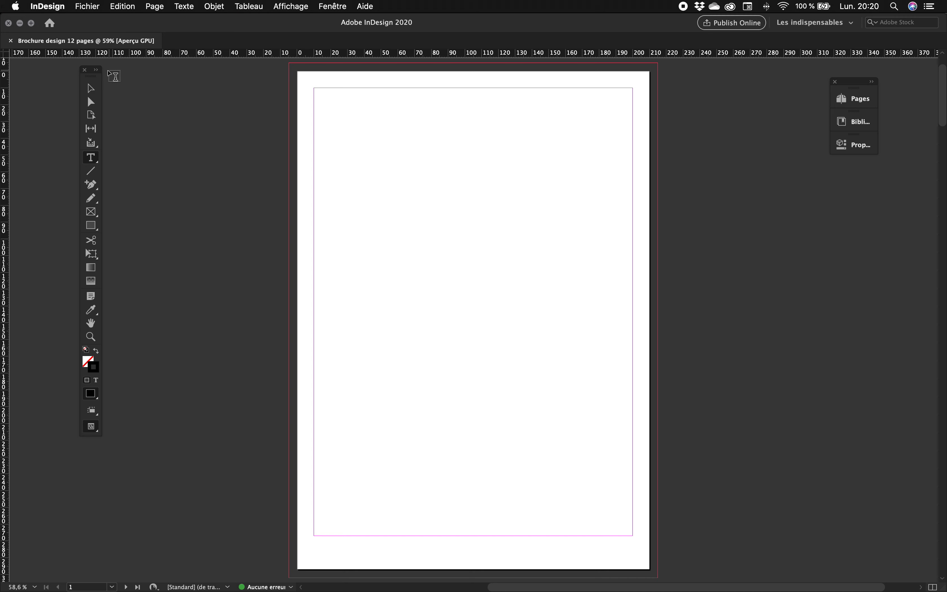
pyautogui.click(96, 74)
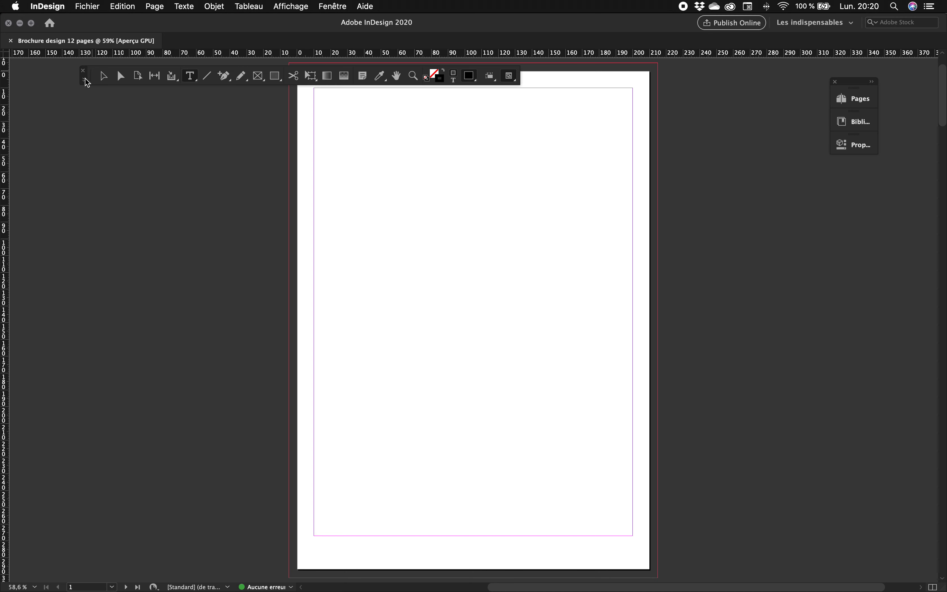
pyautogui.click(86, 78)
pyautogui.moveTo(100, 73); pyautogui.dragTo(340, 198)
pyautogui.moveTo(253, 183); pyautogui.dragTo(84, 48)
pyautogui.moveTo(56, 78); pyautogui.dragTo(38, 74)
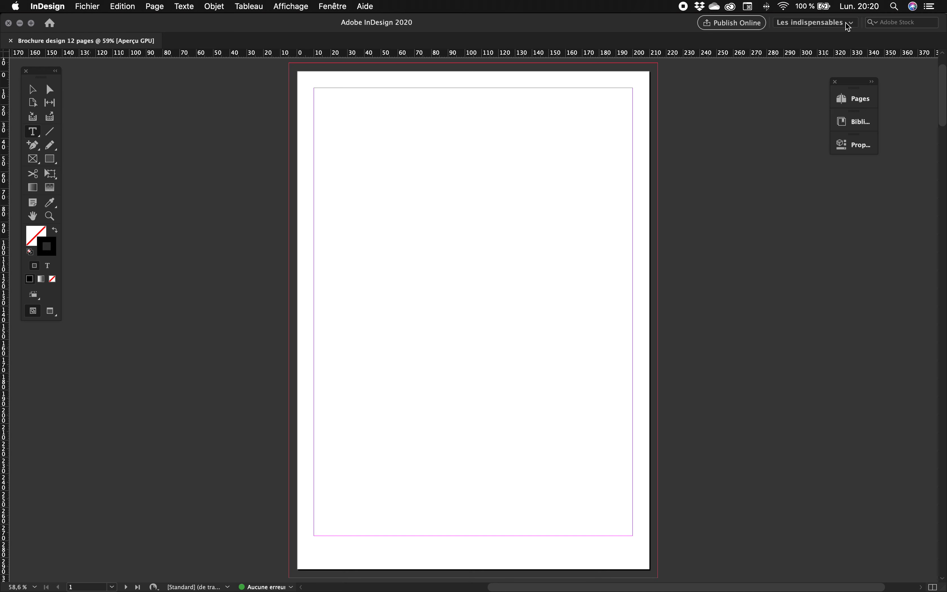
# Review which panels and workspace options are available for display
pyautogui.click(333, 7)
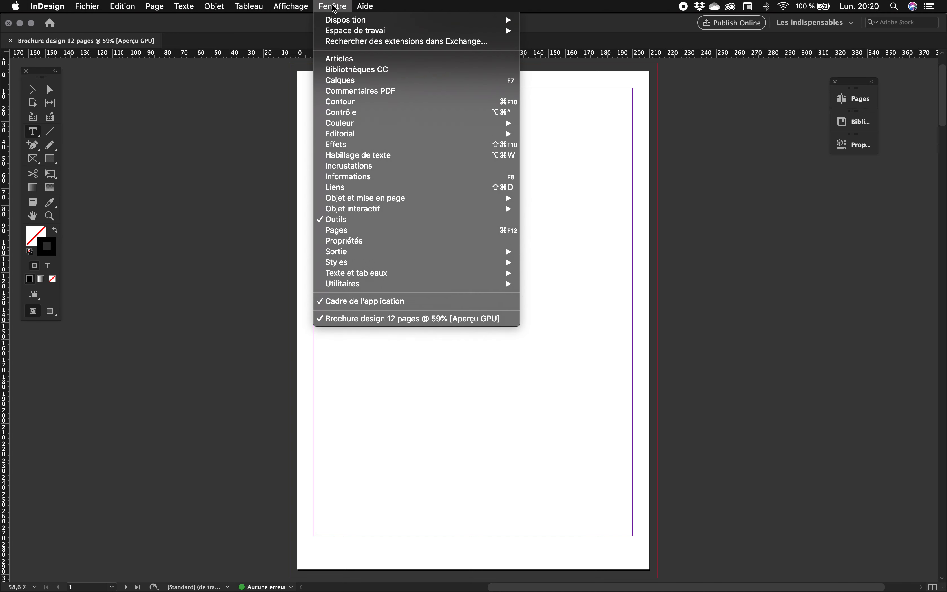
pyautogui.moveTo(349, 31)
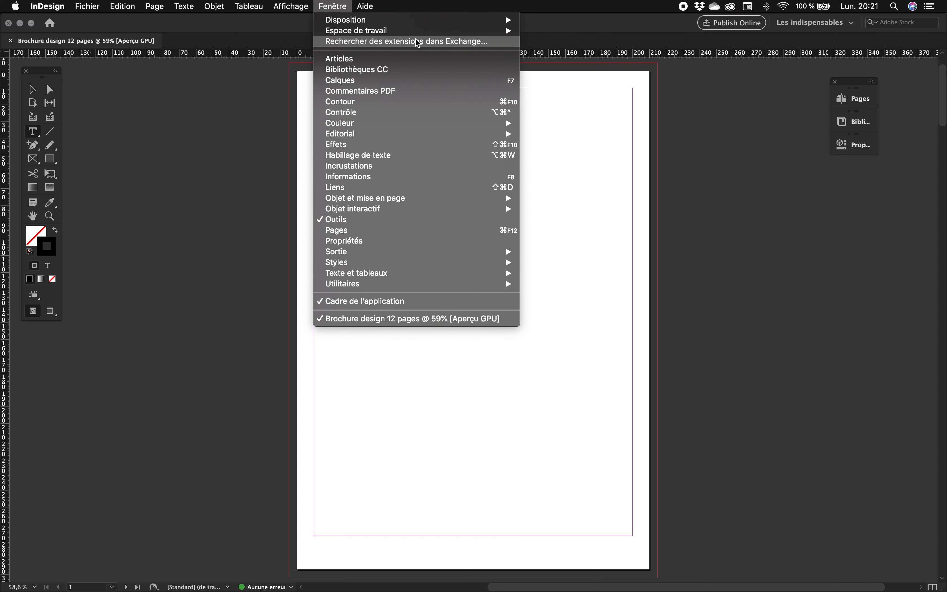
pyautogui.click(714, 80)
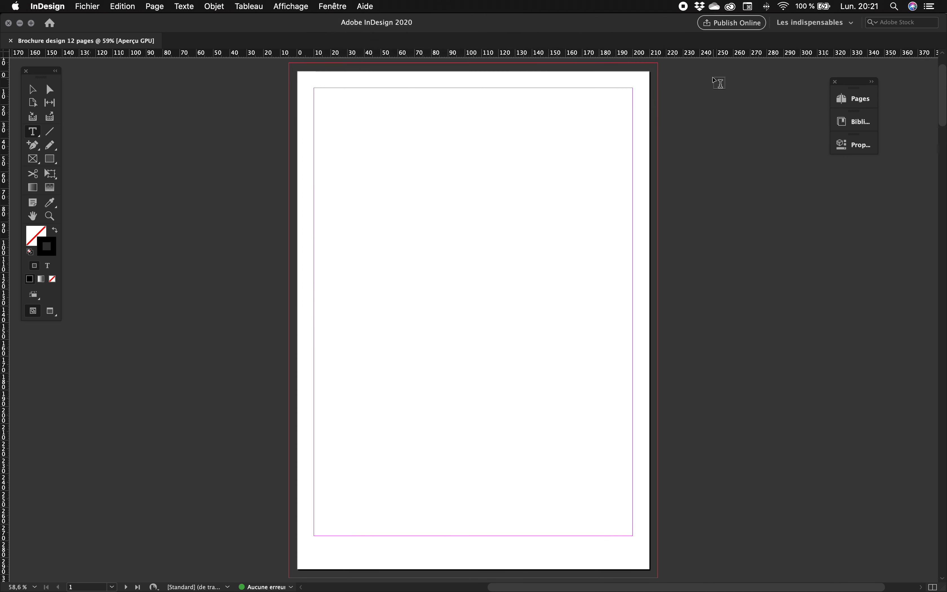
# Reposition the floating panel group, detach the Pages panel from it, and expand the Pages panel
pyautogui.moveTo(855, 86); pyautogui.dragTo(780, 72)
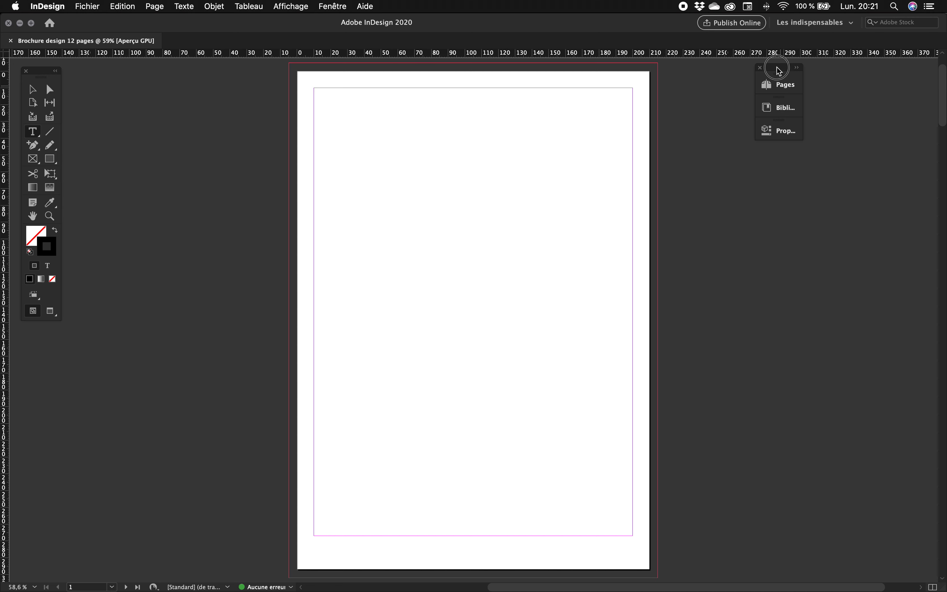
pyautogui.moveTo(779, 69); pyautogui.dragTo(848, 84)
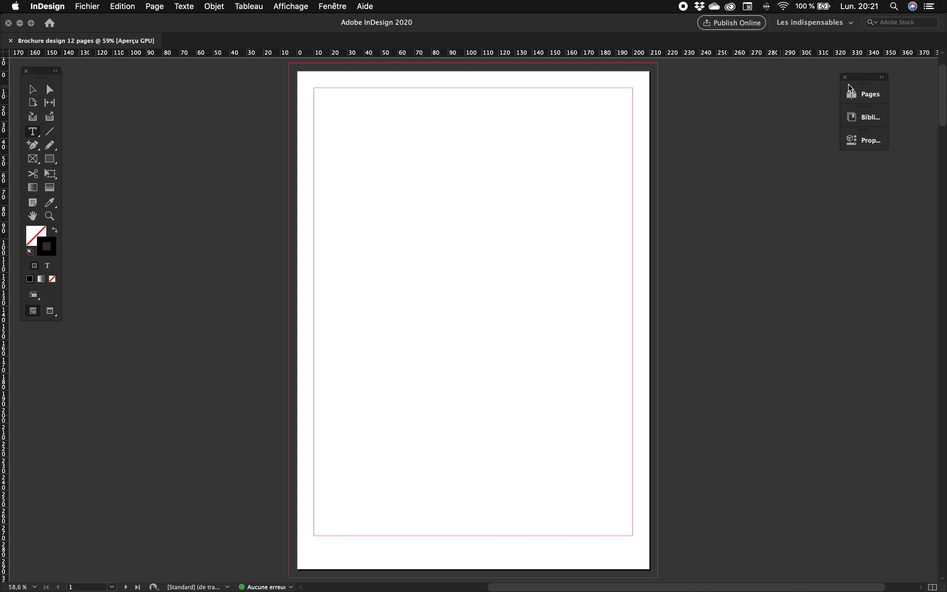
pyautogui.click(863, 94)
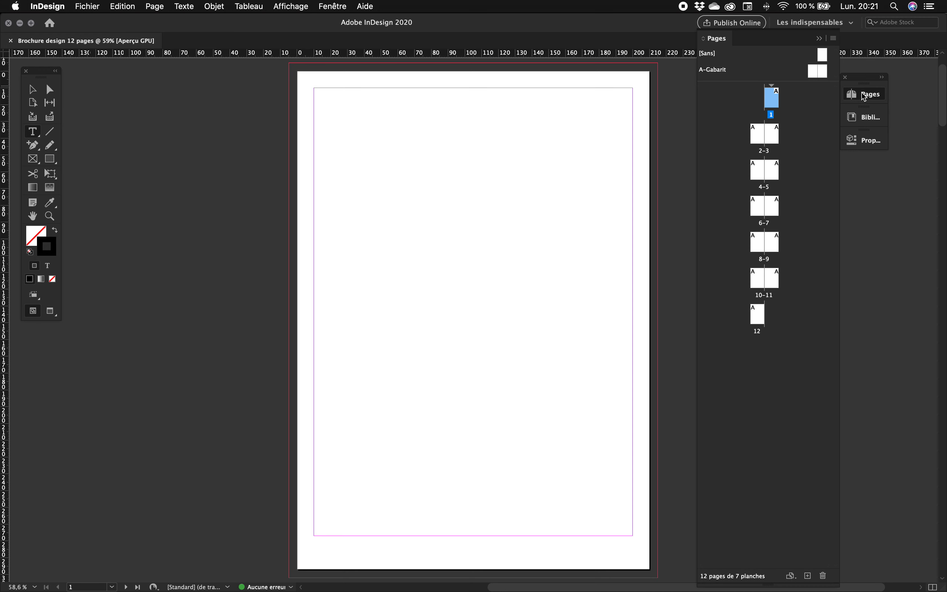
pyautogui.click(863, 94)
pyautogui.moveTo(864, 95); pyautogui.dragTo(690, 121)
pyautogui.click(689, 121)
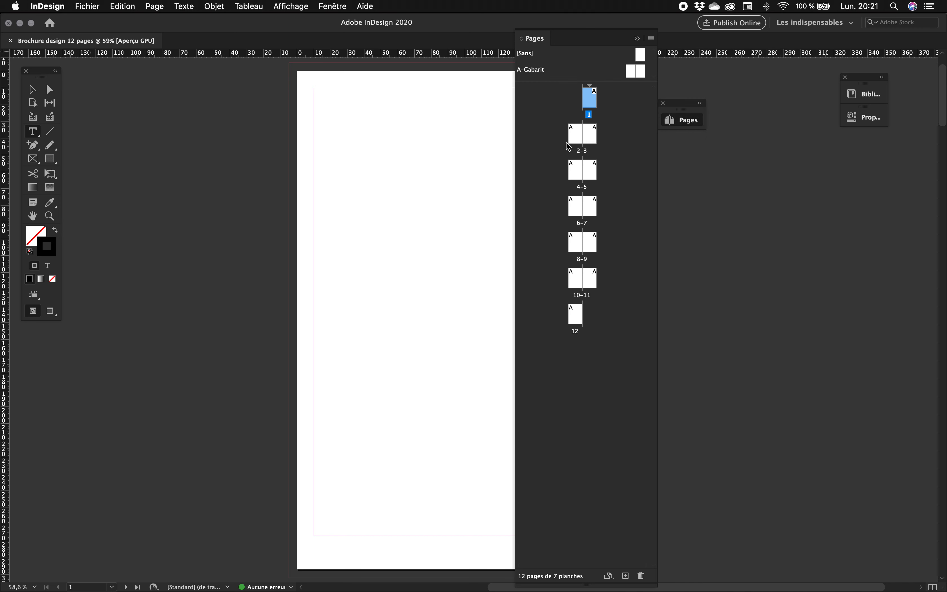
# Examine the document's page order, from the single page 1 through spreads 2-3 and 4-5 to page 12
pyautogui.click(573, 134)
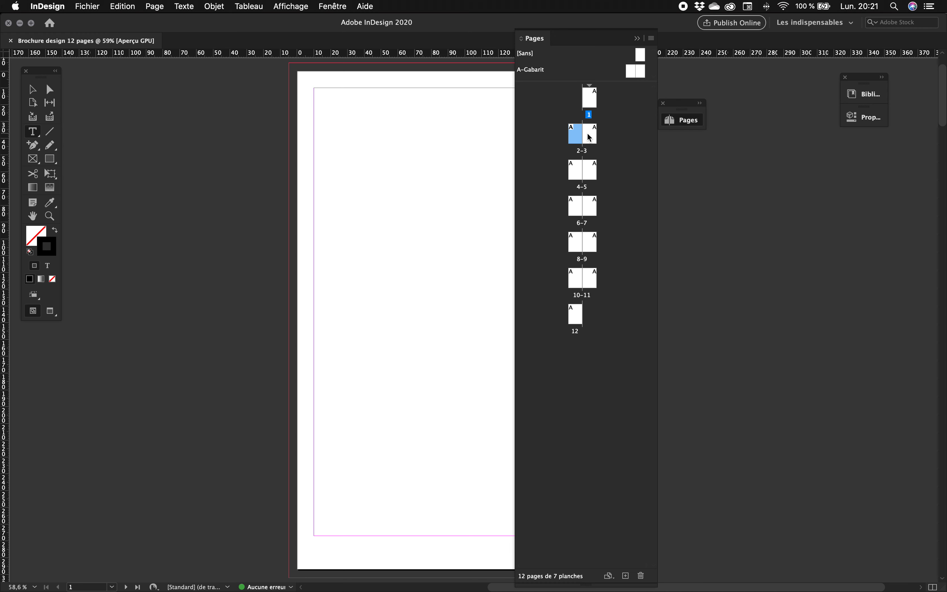
pyautogui.click(593, 137)
pyautogui.click(576, 169)
pyautogui.click(591, 166)
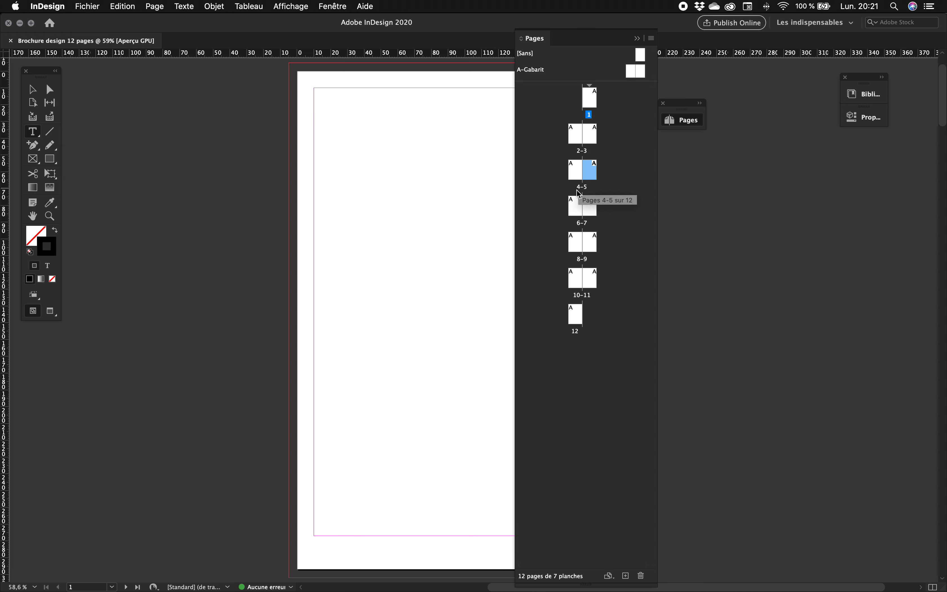
pyautogui.click(592, 98)
pyautogui.click(574, 131)
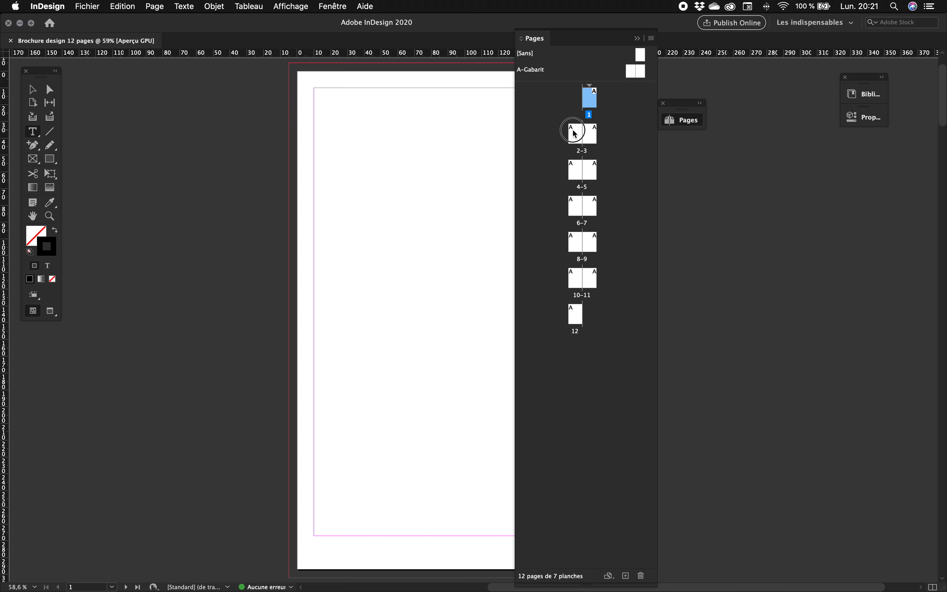
pyautogui.click(591, 133)
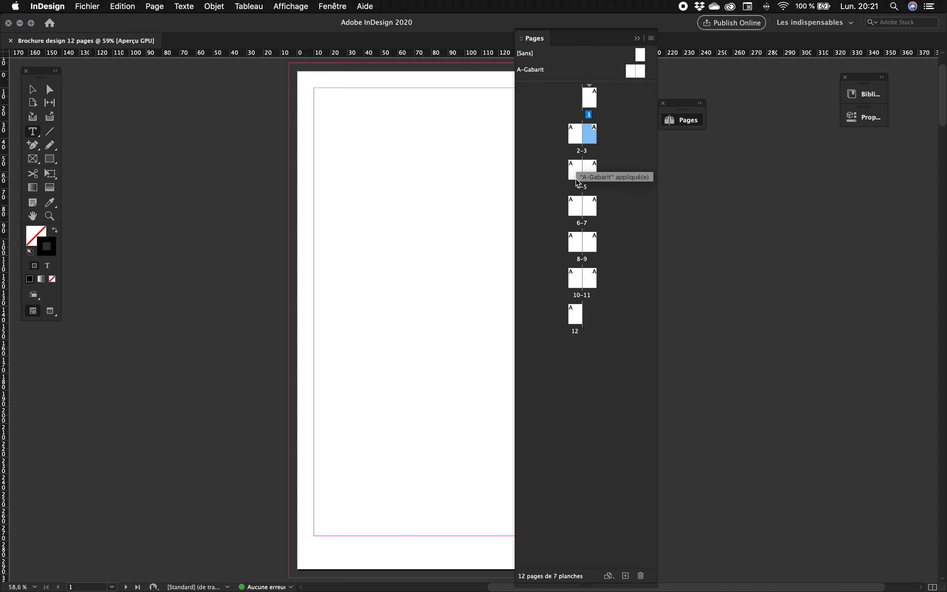
pyautogui.click(576, 319)
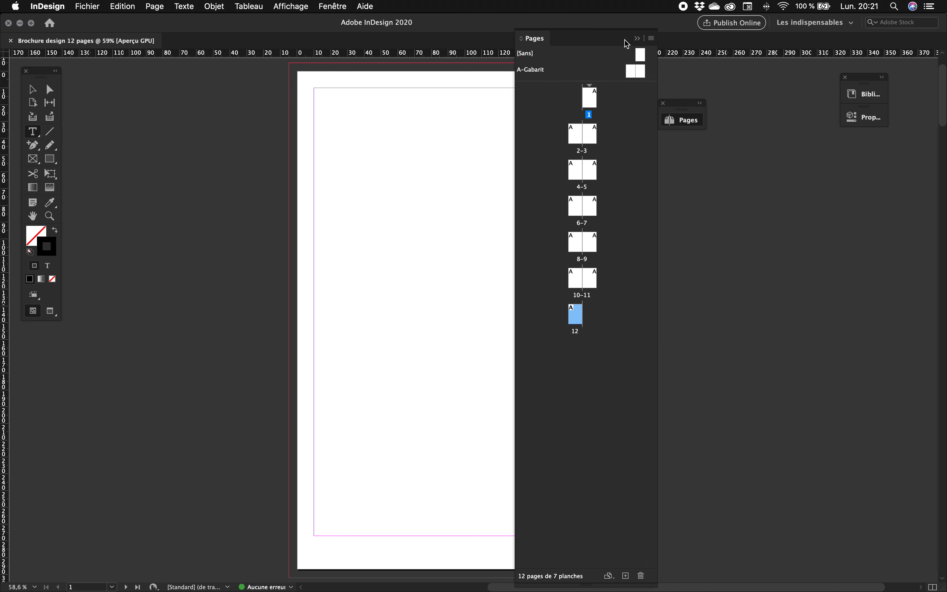
# Return the Pages panel to the floating group, and detach, view and regroup the Properties panel
pyautogui.click(638, 39)
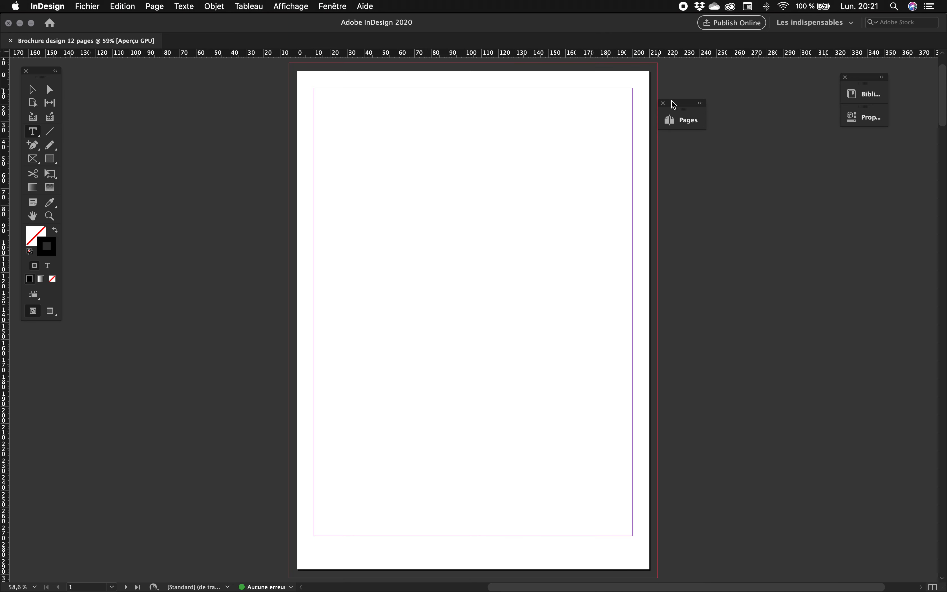
pyautogui.moveTo(683, 108); pyautogui.dragTo(755, 140)
pyautogui.click(756, 140)
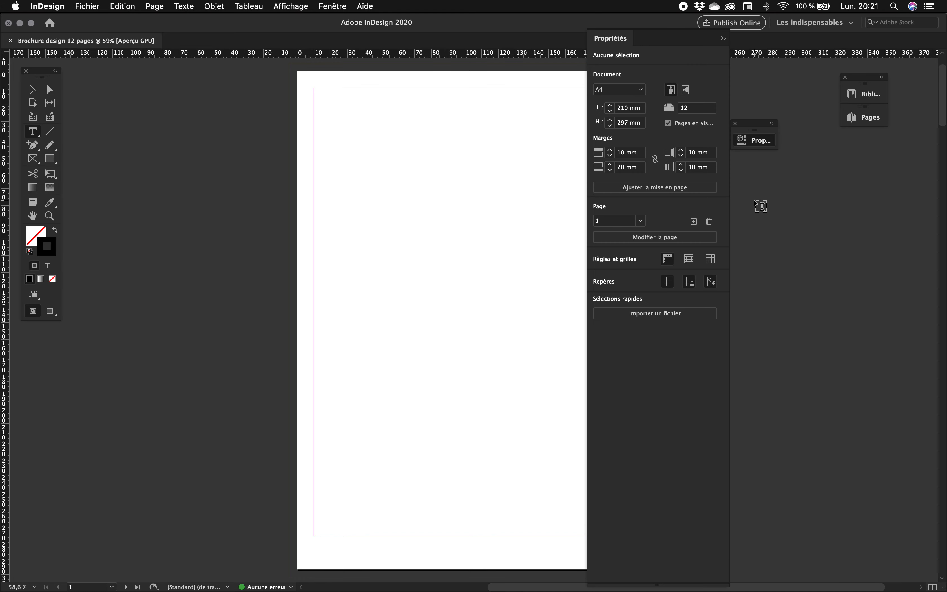
pyautogui.click(755, 128)
pyautogui.click(770, 126)
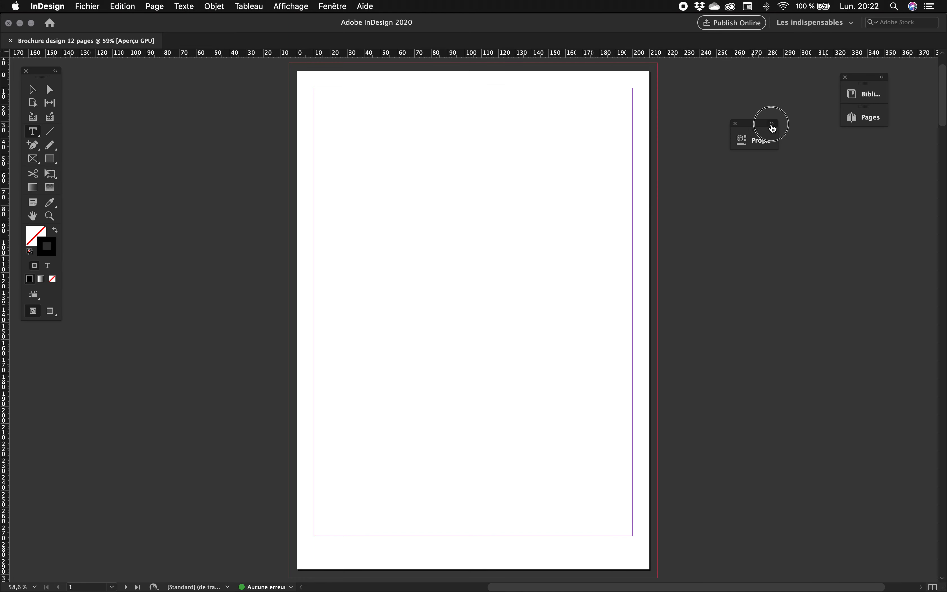
pyautogui.click(868, 125)
pyautogui.moveTo(751, 124); pyautogui.dragTo(861, 132)
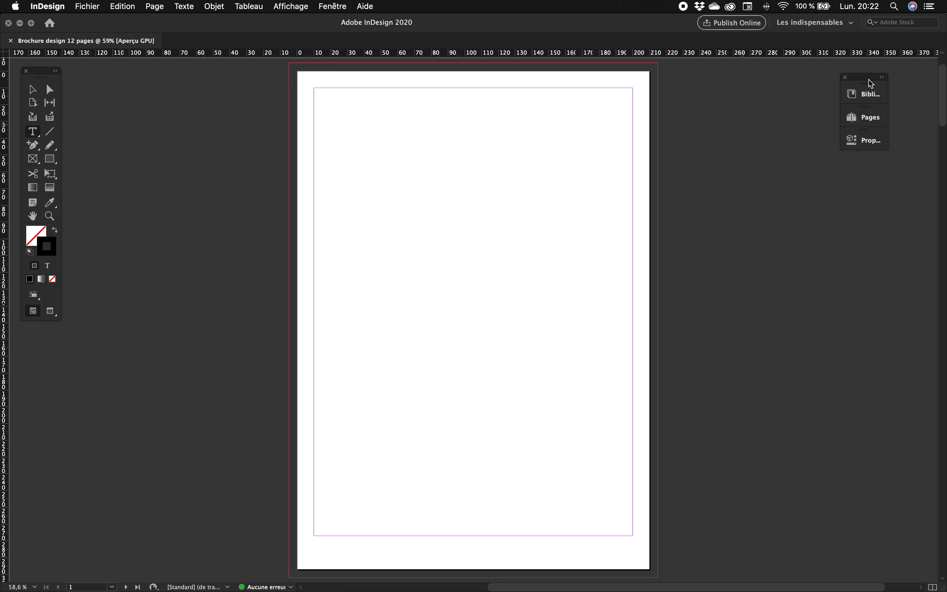
# Move the regrouped panels closer to the page and open the Properties panel with the document settings
pyautogui.moveTo(871, 83); pyautogui.dragTo(846, 93)
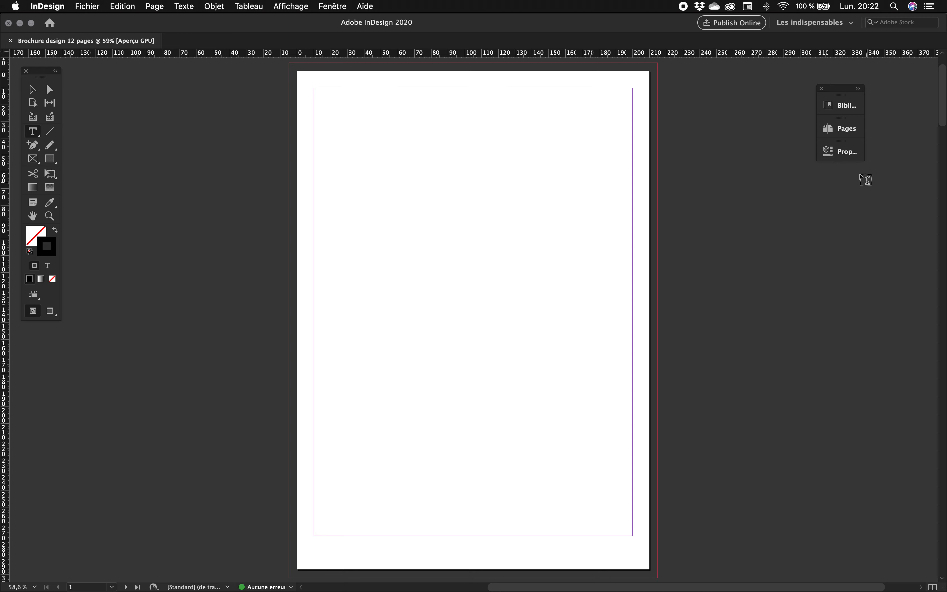
pyautogui.click(845, 152)
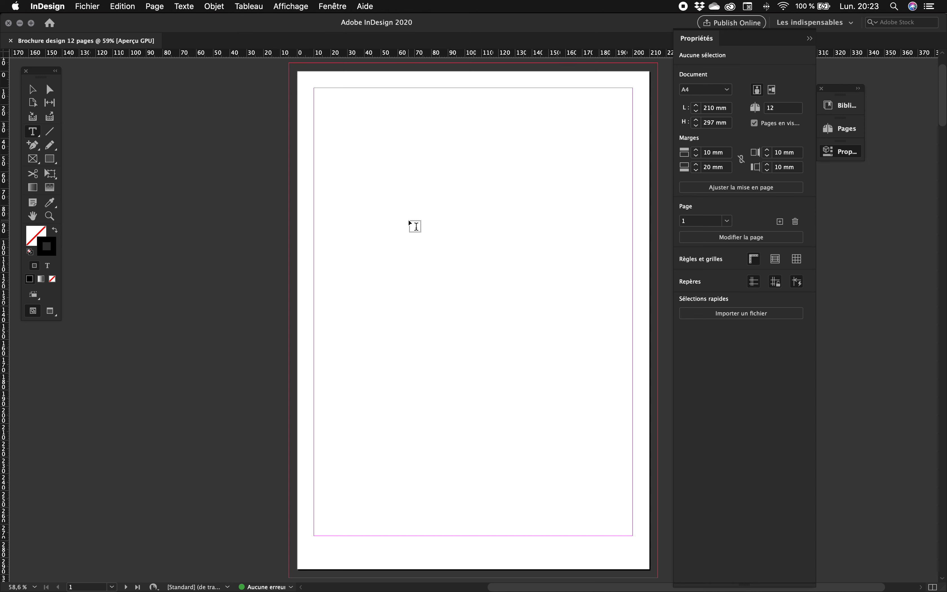
pyautogui.scroll(-5, 417, 231)
pyautogui.scroll(6, 418, 235)
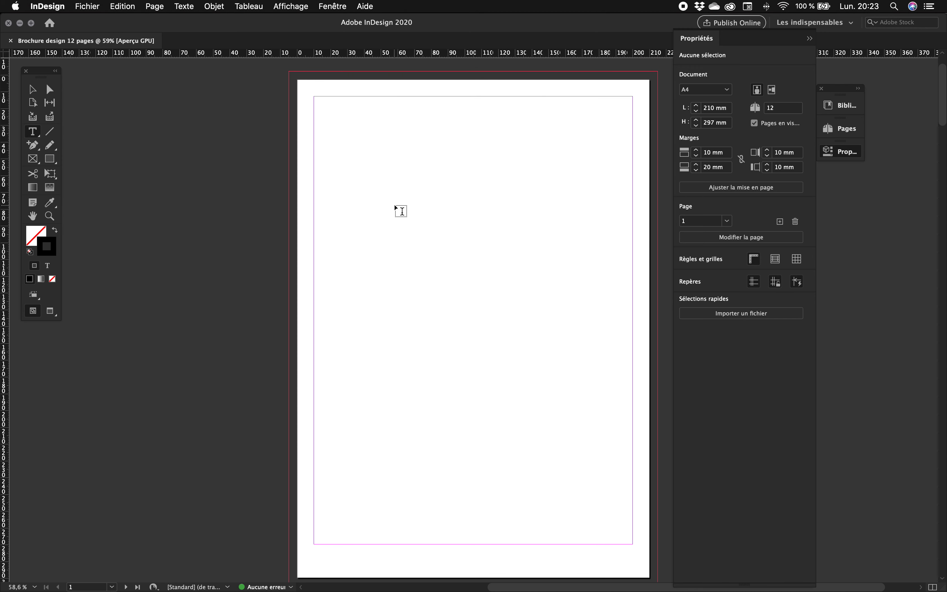
pyautogui.scroll(-1, 522, 219)
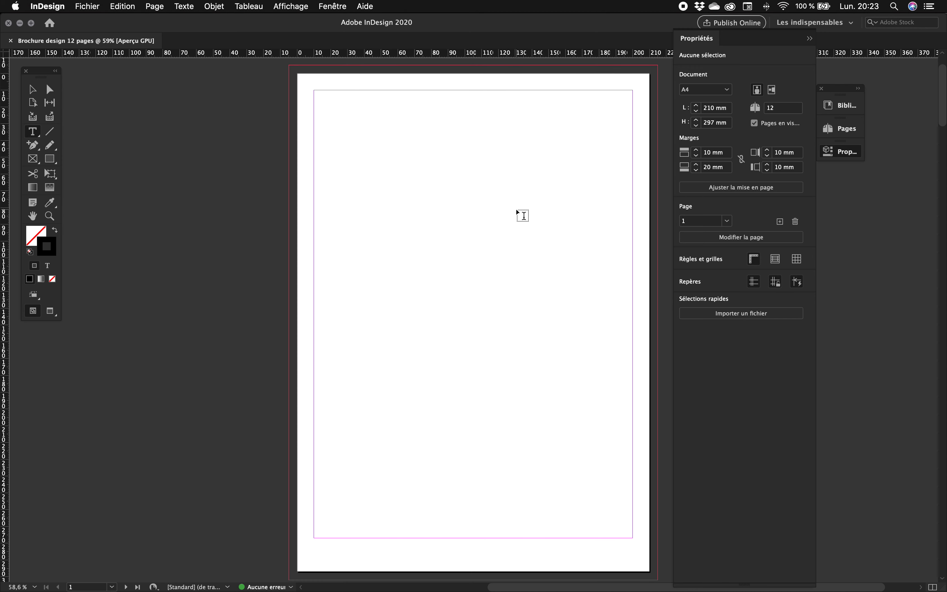